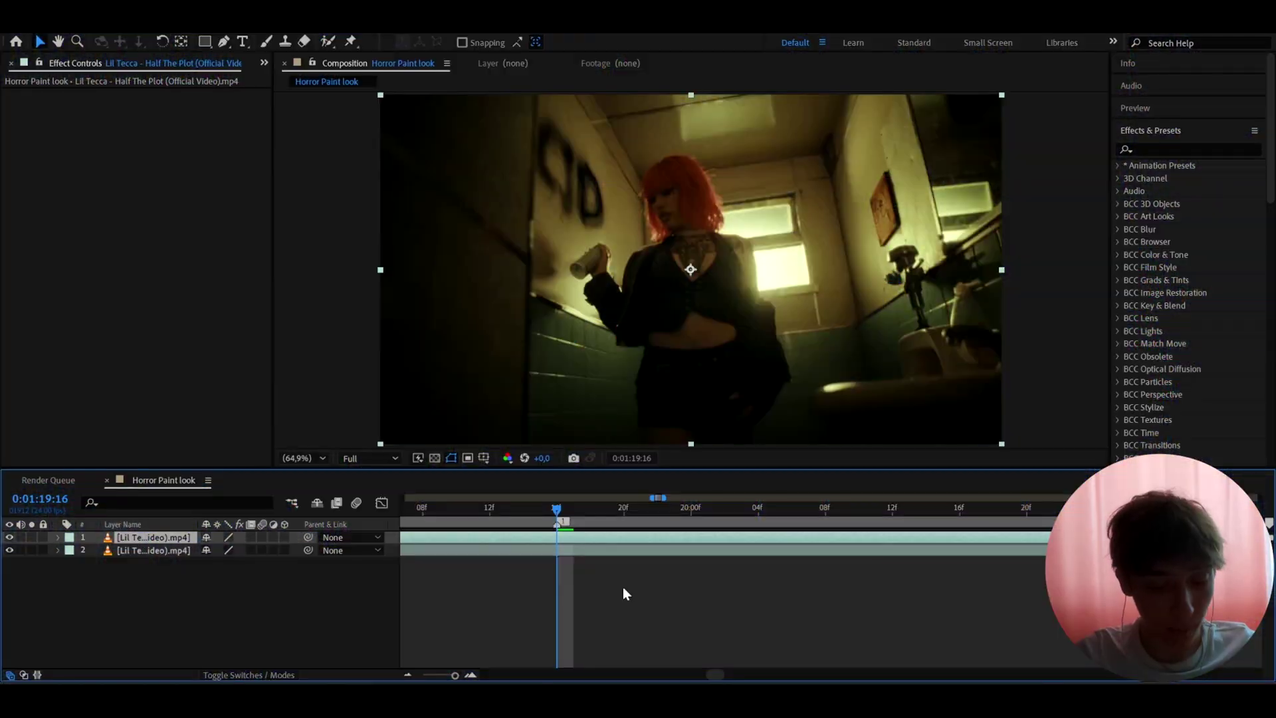
# Step: Step to a slightly later frame and add Adjustment Layer 3 above the two video clips
pyautogui.moveTo(558, 511)
pyautogui.mouseDown()
pyautogui.moveTo(641, 513)
pyautogui.moveTo(560, 517)
pyautogui.mouseUp()
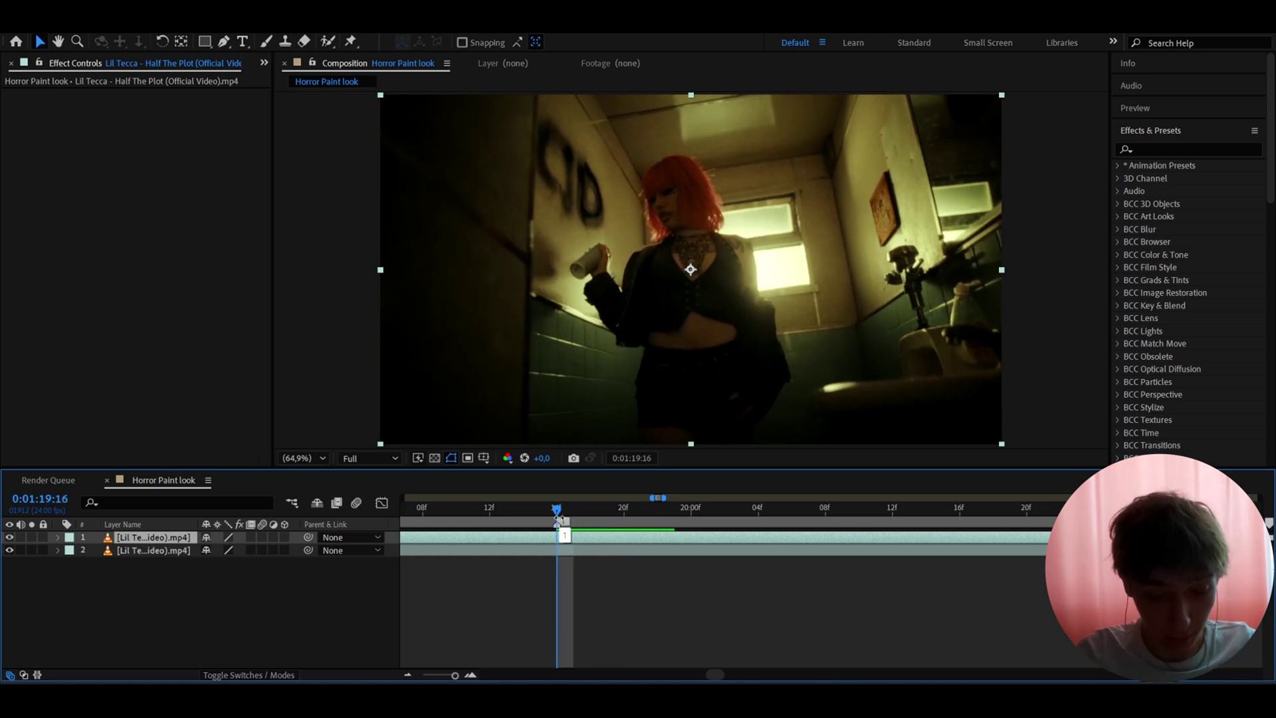
pyautogui.hotkey('ctrl', 'alt', 'y')
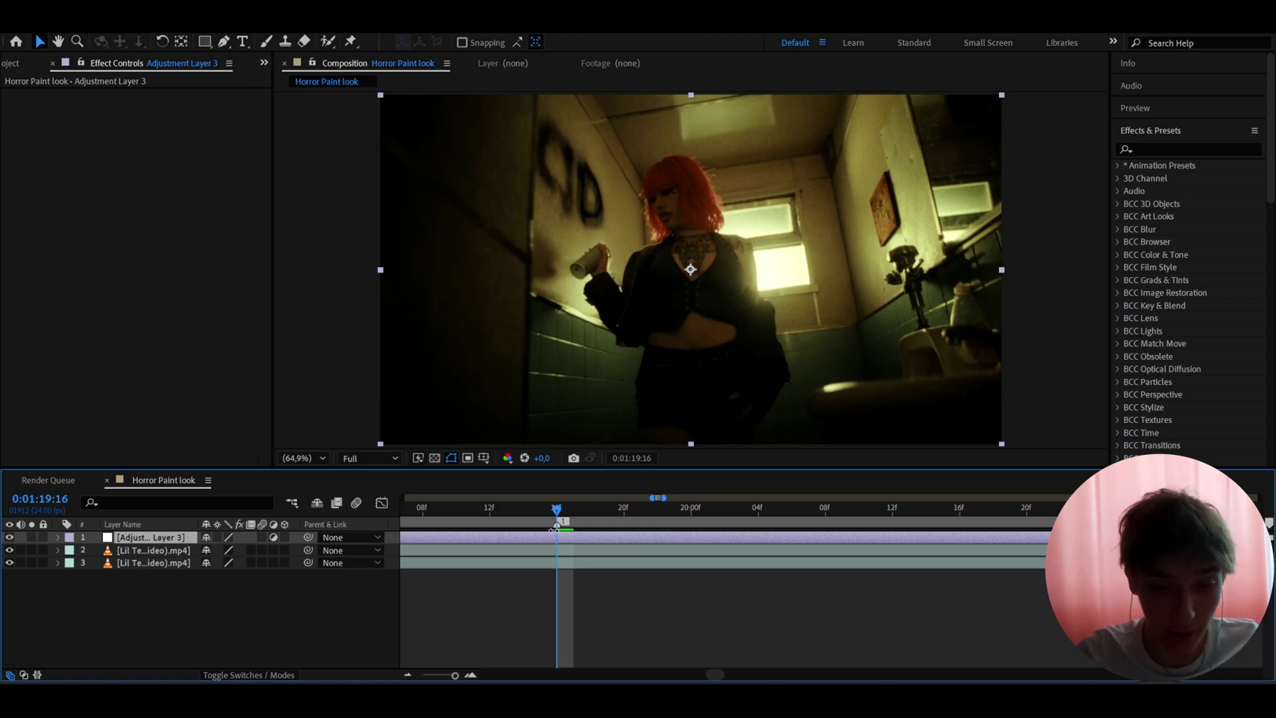
# Step: Apply the S_CartoonPaint effect to the adjustment layer via effect search
pyautogui.hotkey('ctrl', 'space')
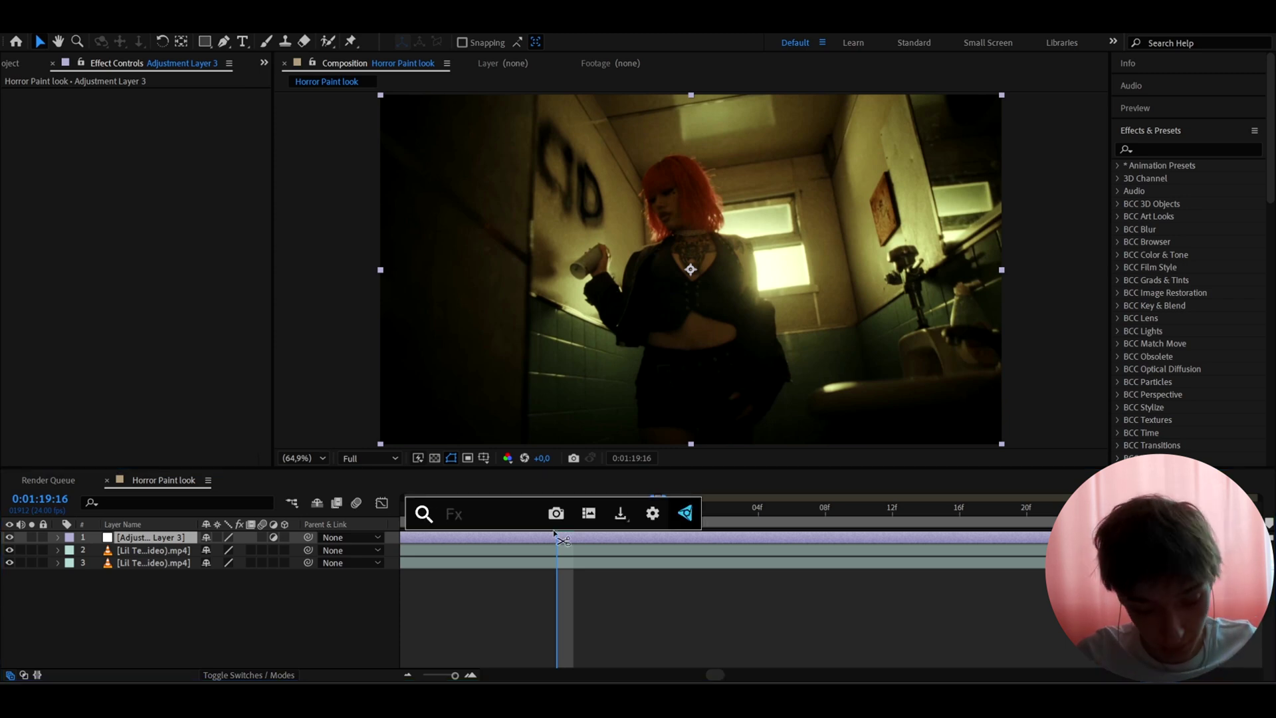
pyautogui.write('s_cartoo')
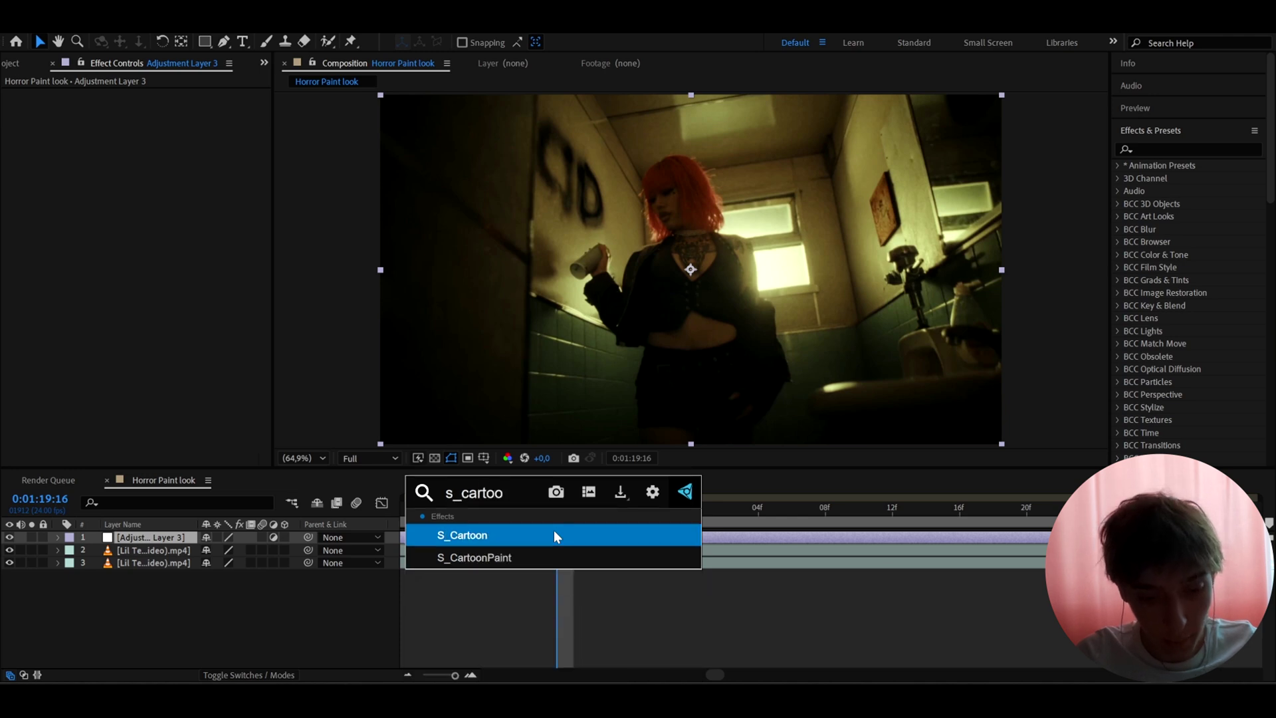
pyautogui.click(503, 558)
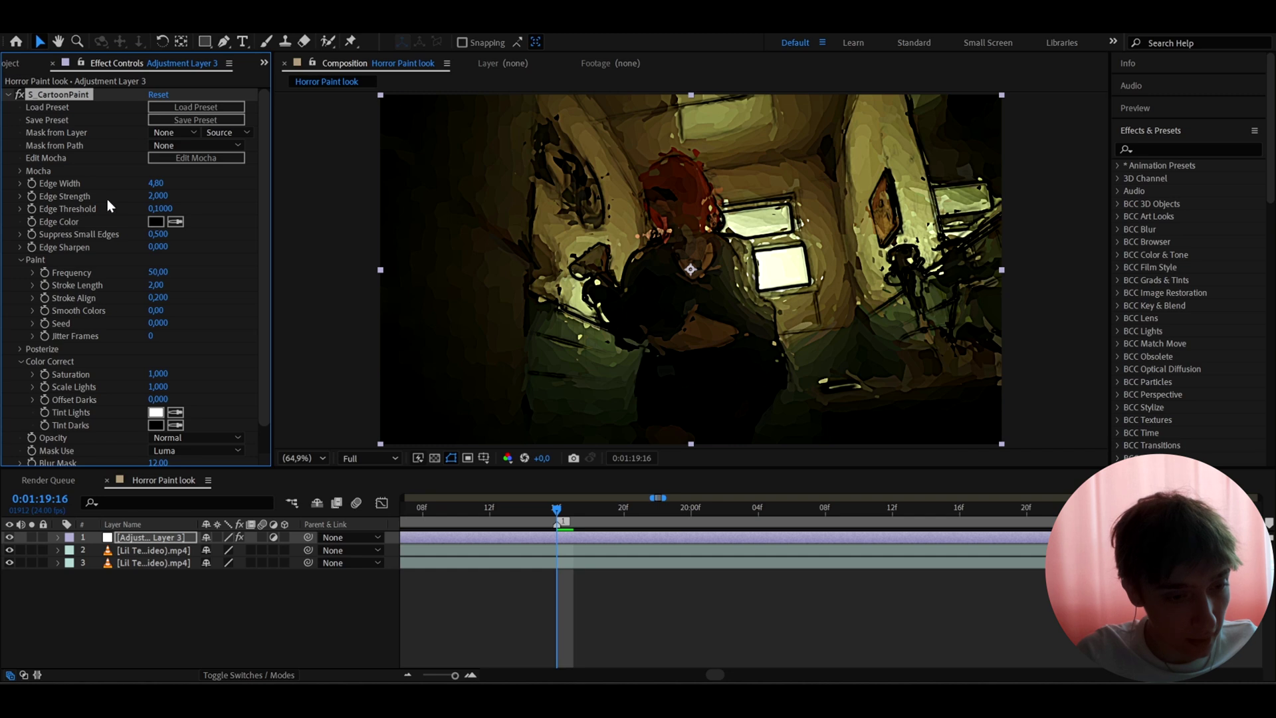
# Step: Set CartoonPaint Edge Threshold to 0.58 and Frequency to 89, then preview a nearby frame
pyautogui.click(158, 208)
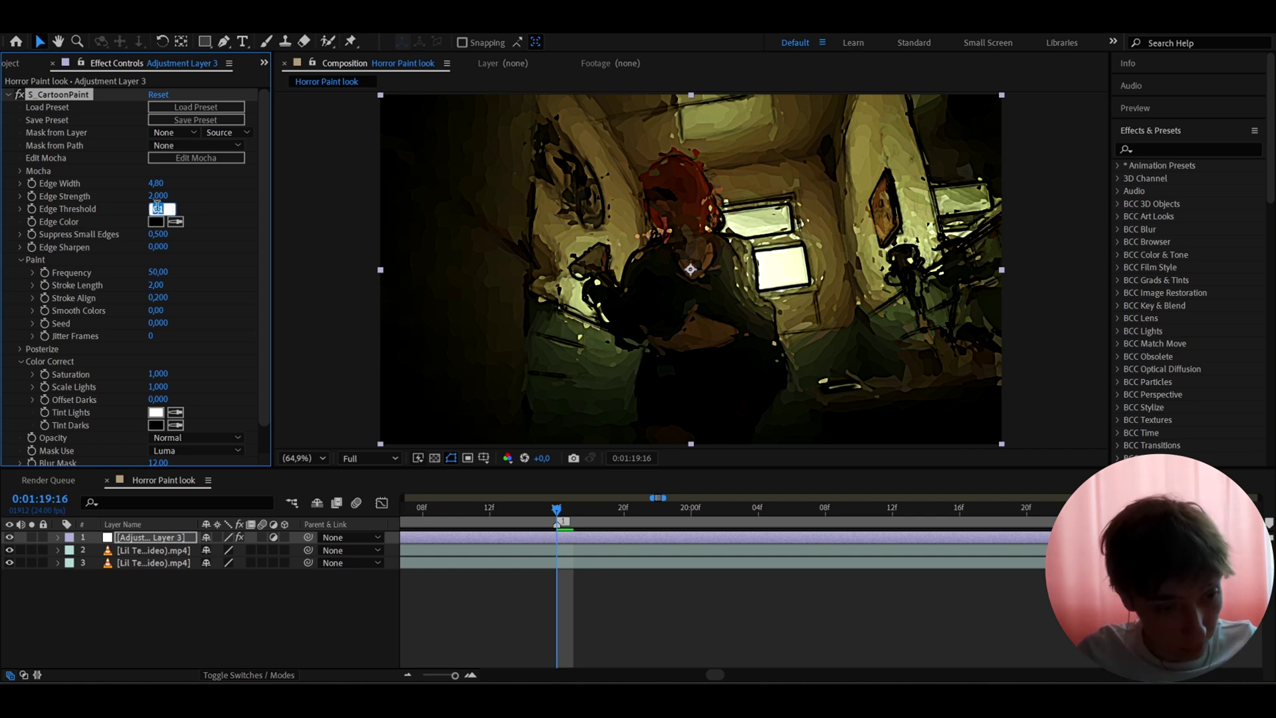
pyautogui.write('0.')
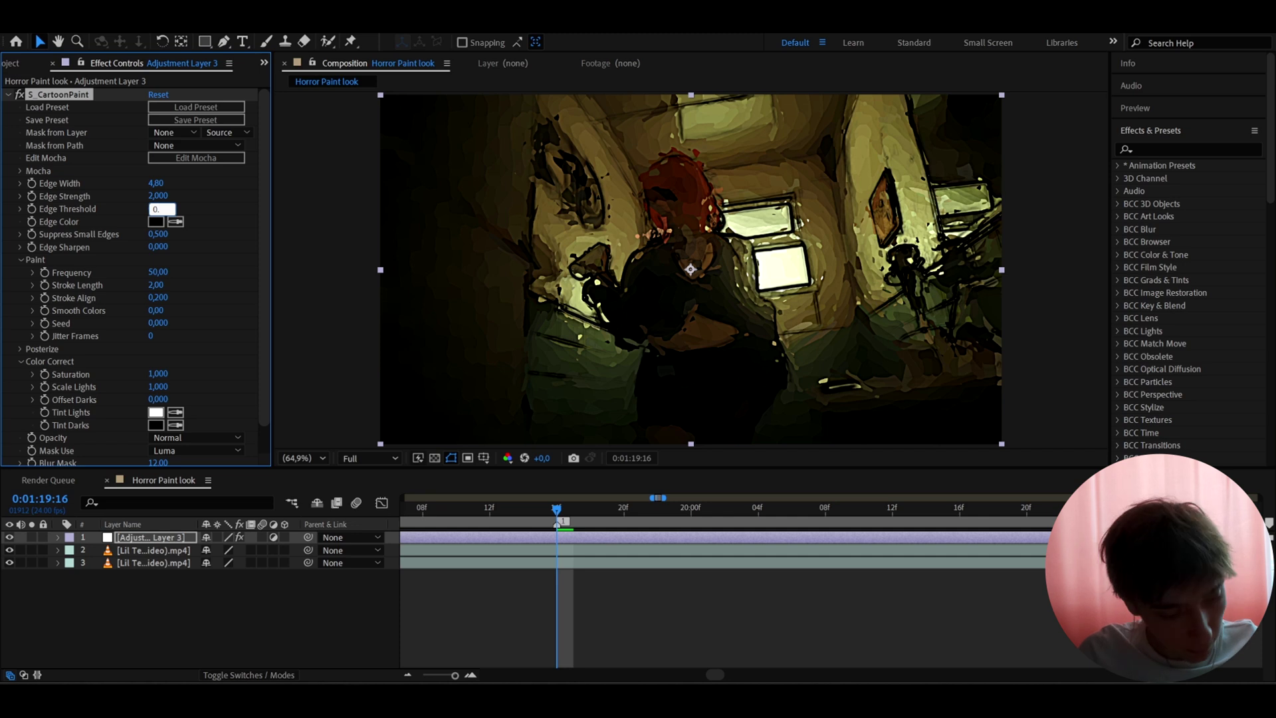
pyautogui.write('58')
pyautogui.press('Return')
pyautogui.click(154, 271)
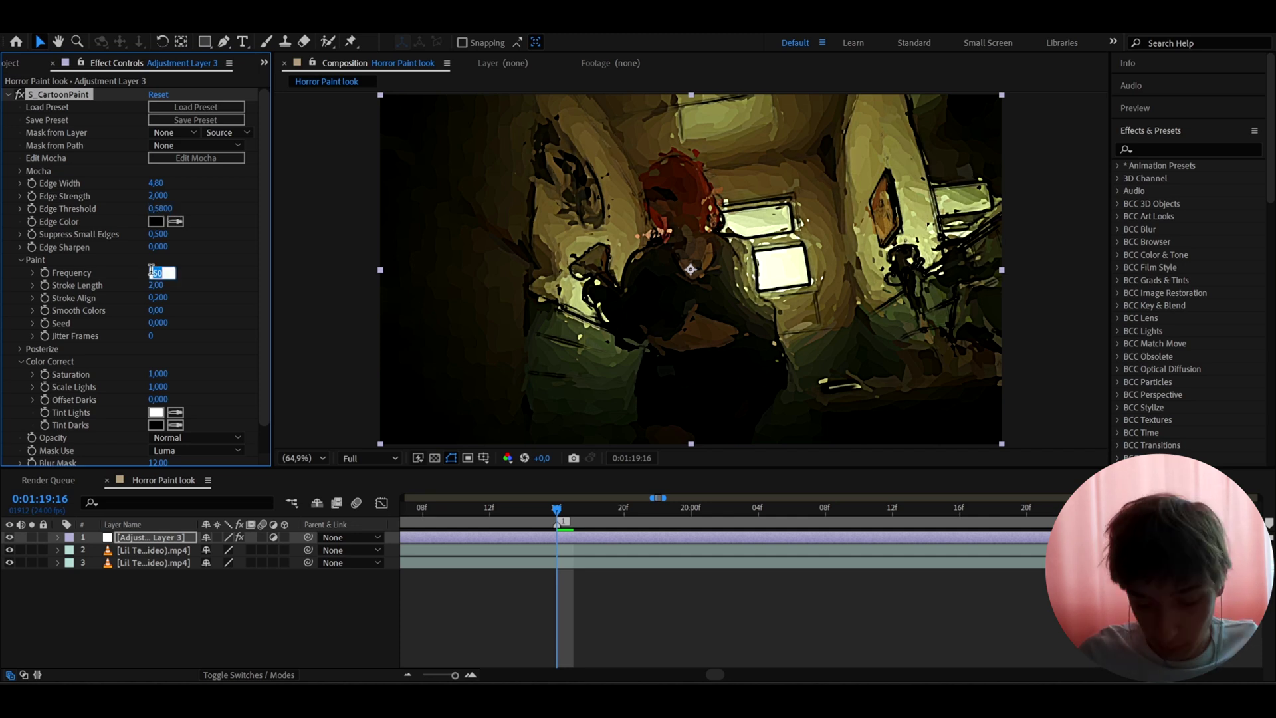
pyautogui.write('89')
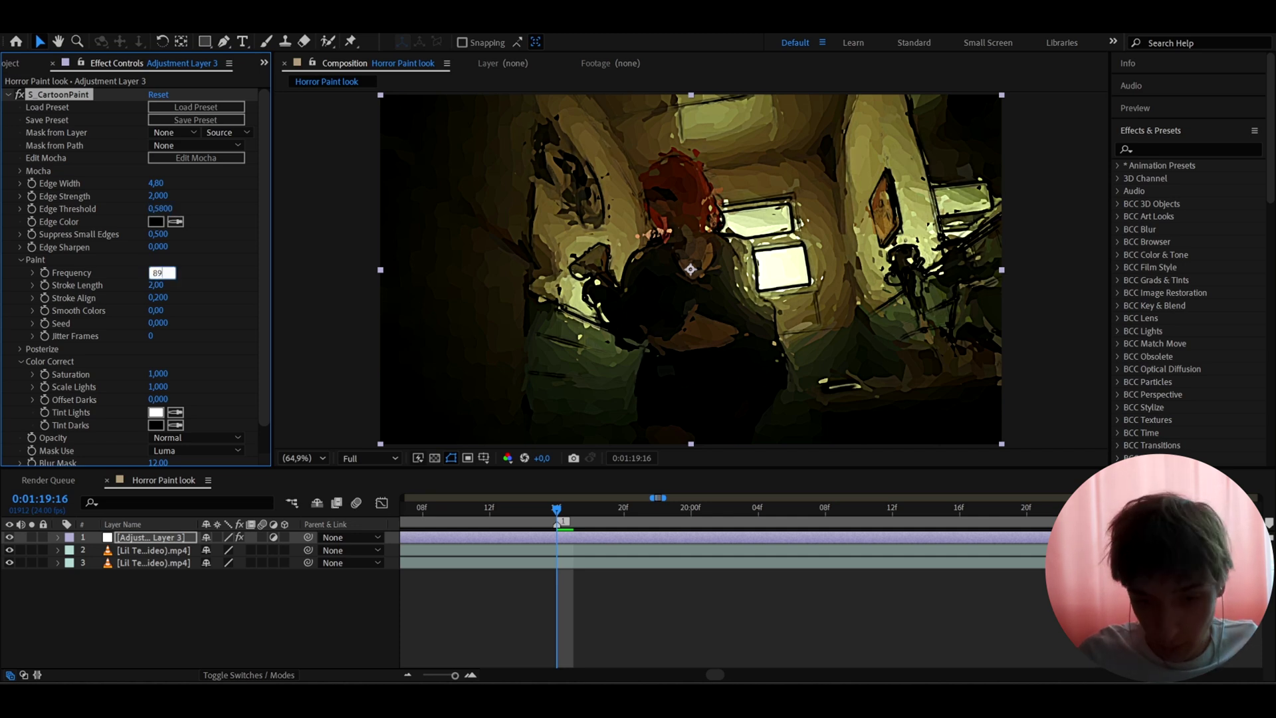
pyautogui.press('Return')
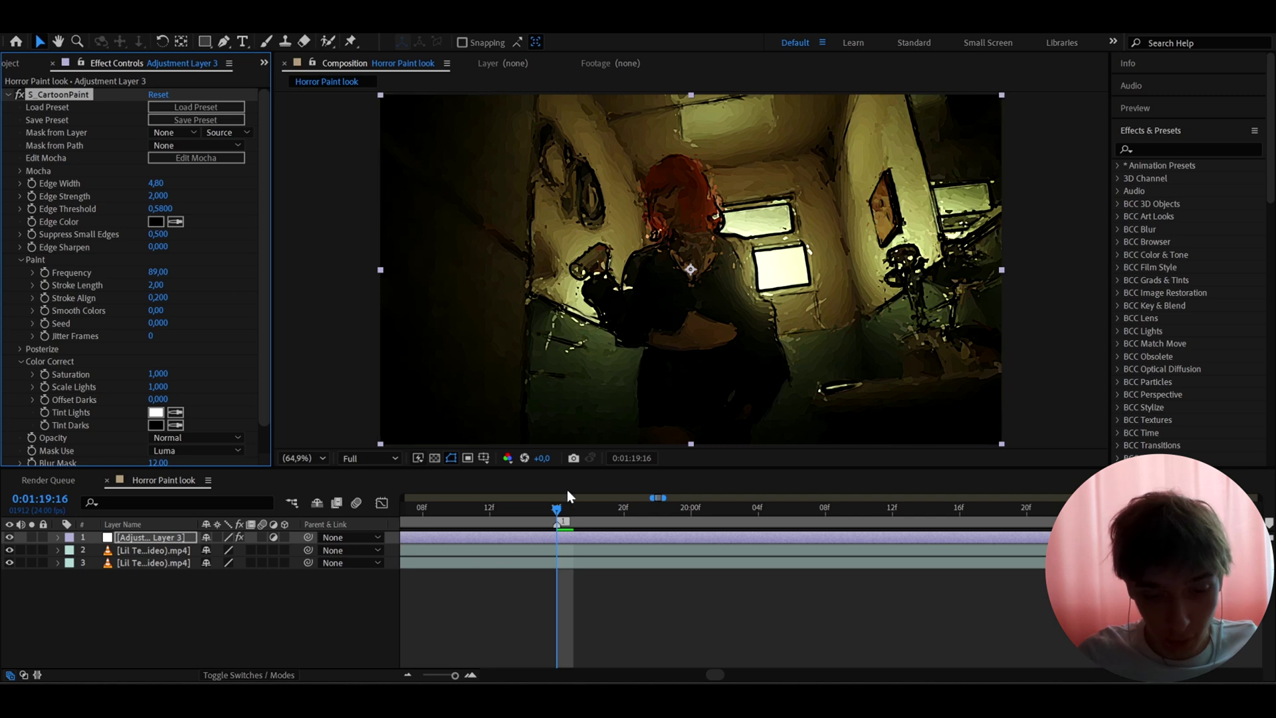
pyautogui.moveTo(562, 509); pyautogui.dragTo(555, 564)
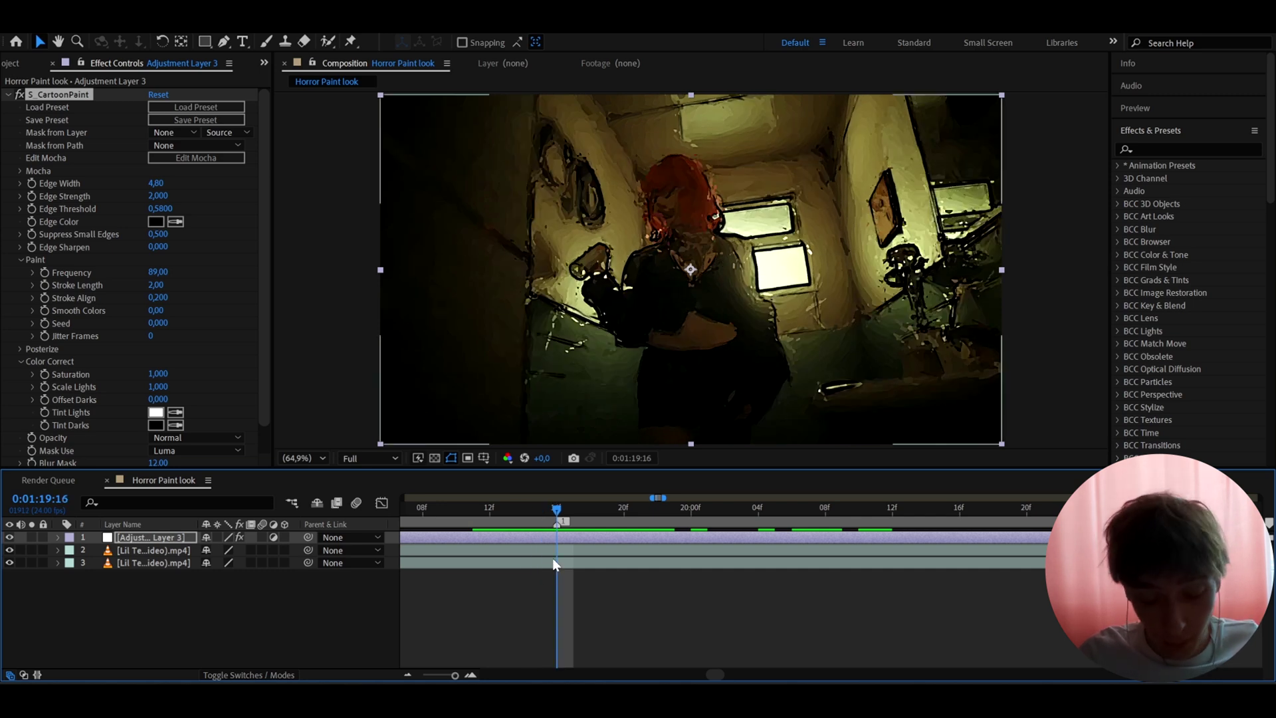
# Step: Apply the S_Invert effect to the adjustment layer
pyautogui.hotkey('ctrl', 'space')
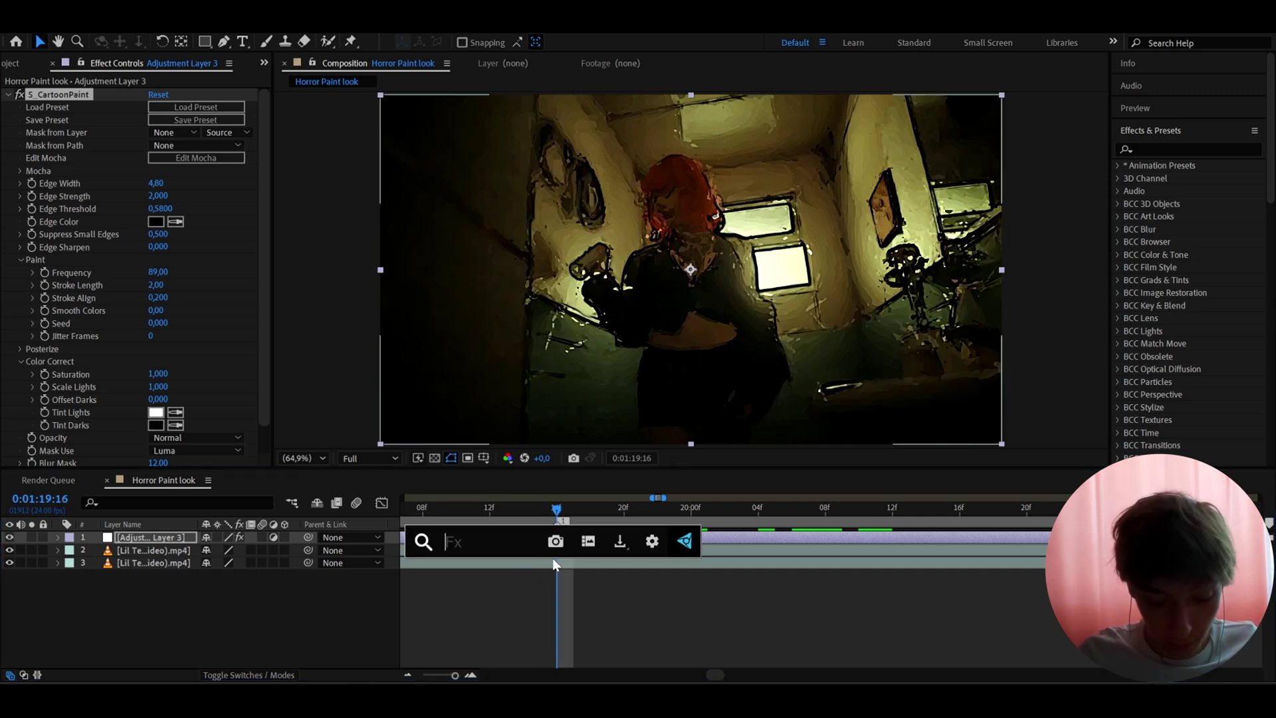
pyautogui.write('s_invert')
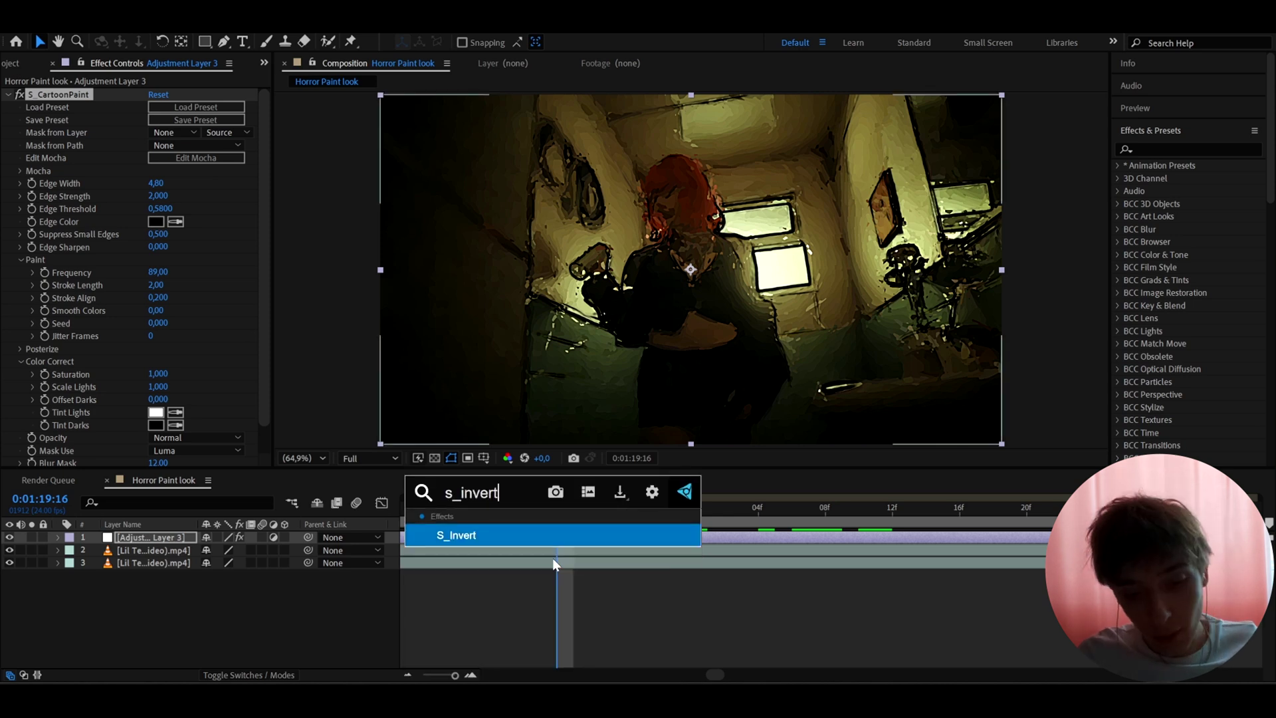
pyautogui.click(529, 532)
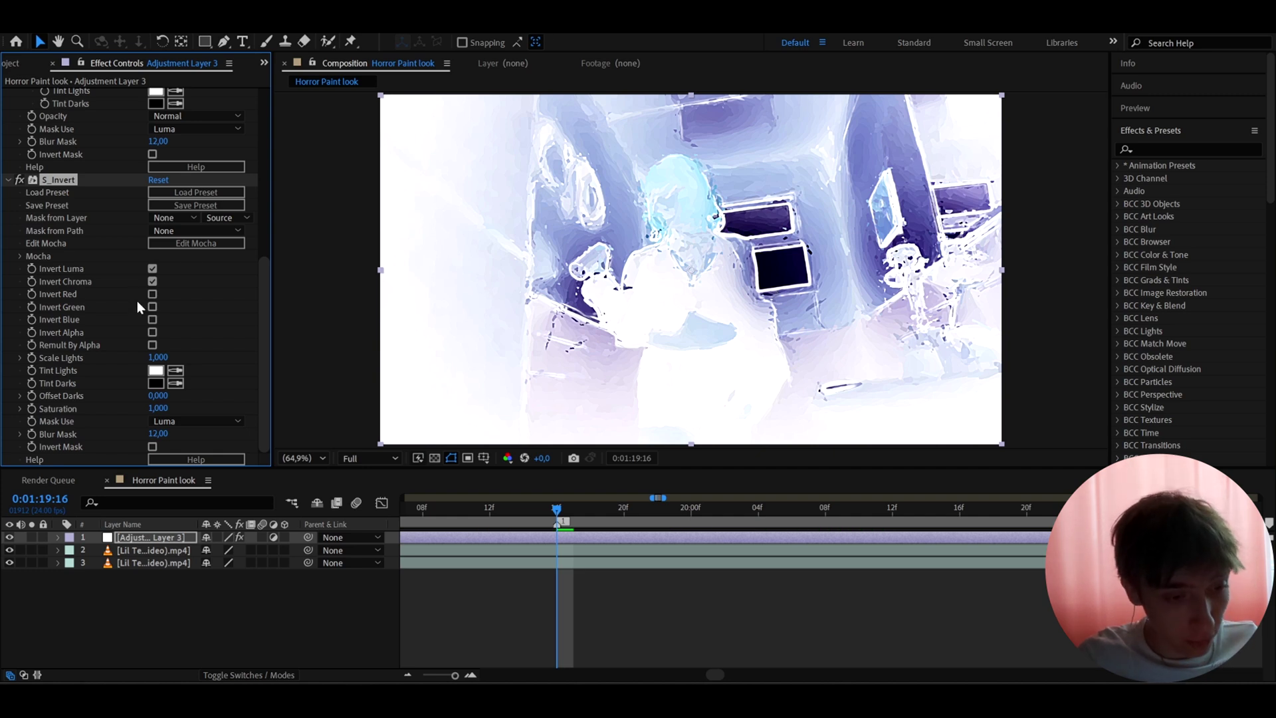
# Step: Turn off Invert Luma, set Scale Lights to 1.37 and Offset Darks to -0.4
pyautogui.click(152, 269)
pyautogui.click(154, 358)
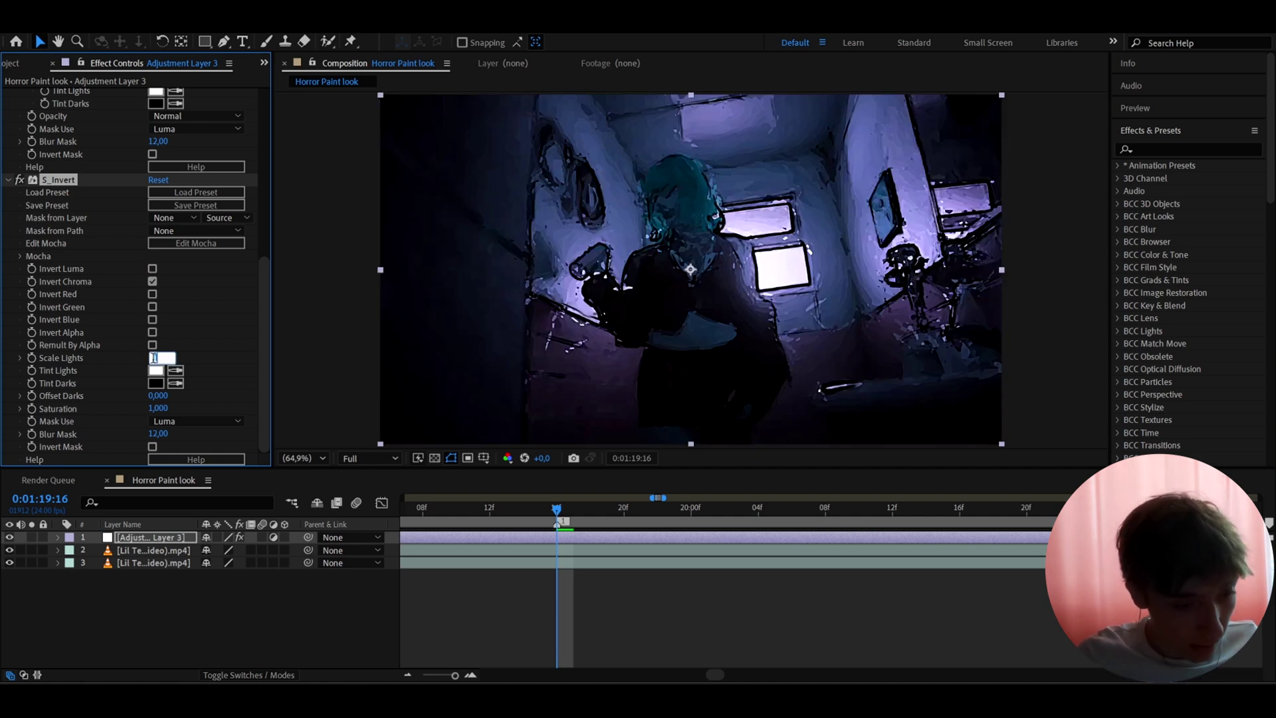
pyautogui.write('1')
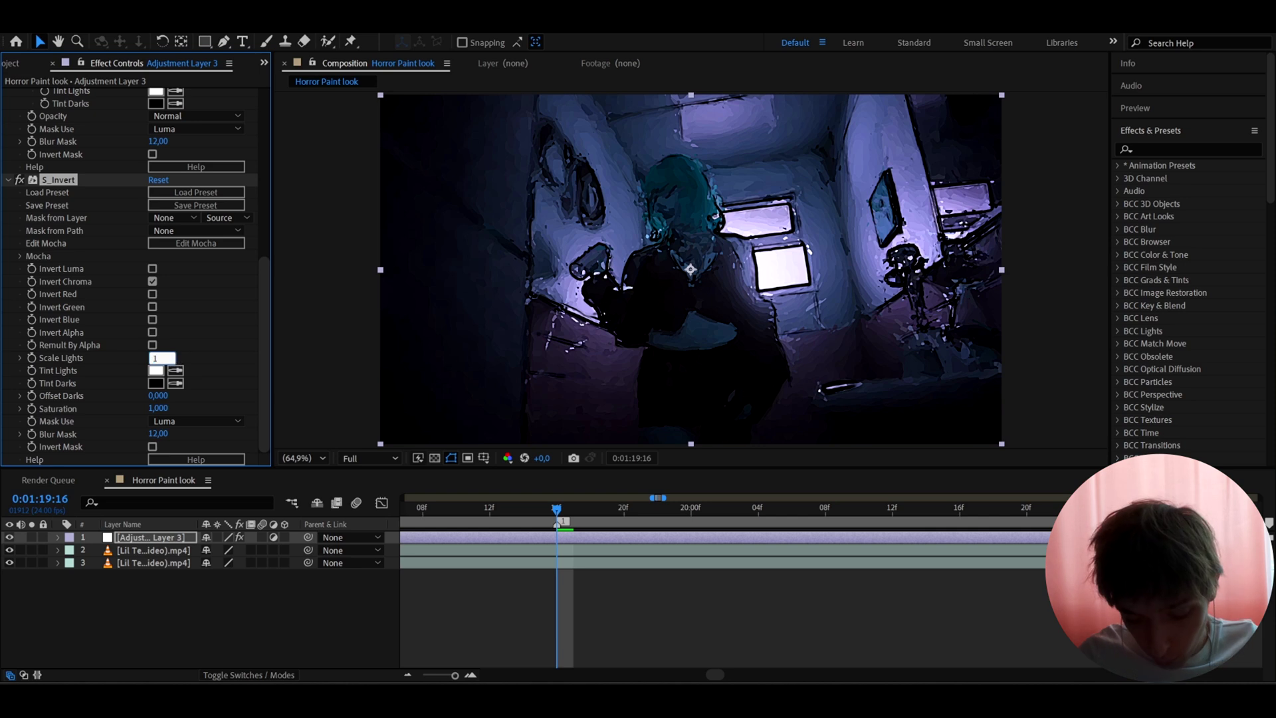
pyautogui.write(',37')
pyautogui.press('Return')
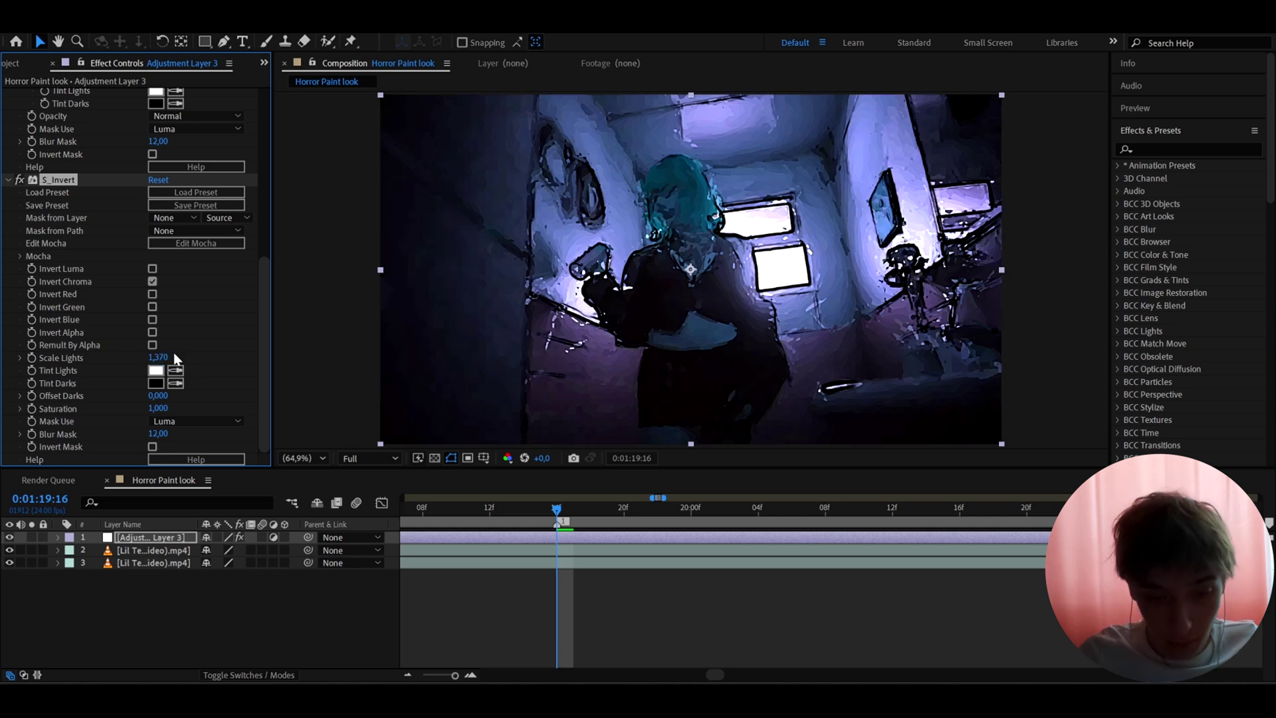
pyautogui.click(160, 396)
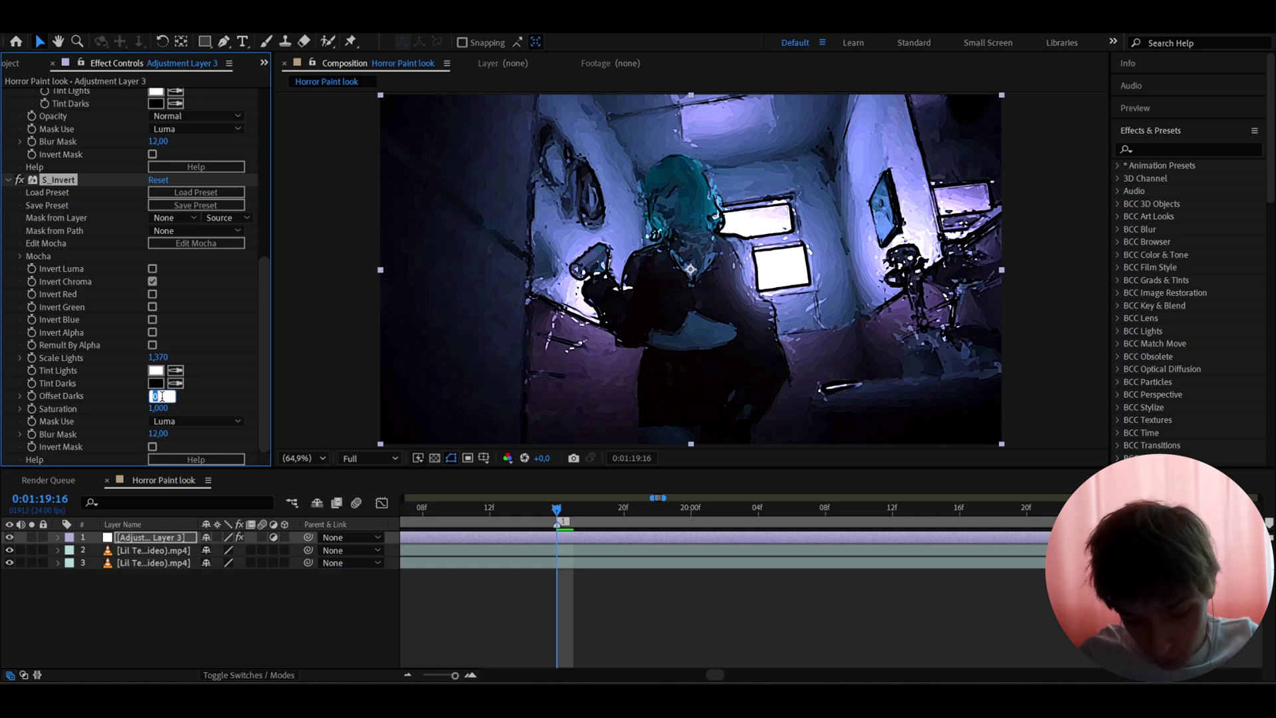
pyautogui.write('-0,4')
pyautogui.press('Return')
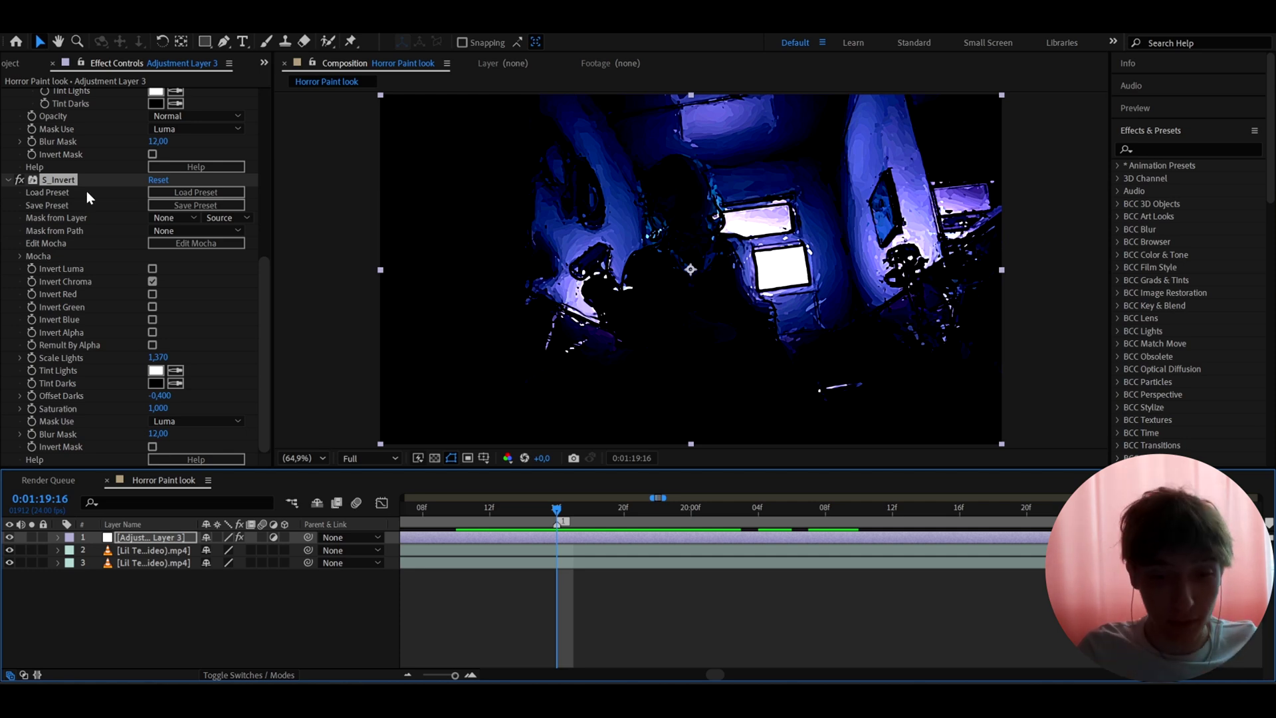
# Step: Apply the S_DissolveAutoPaint effect to the adjustment layer
pyautogui.scroll(5, 87, 190)
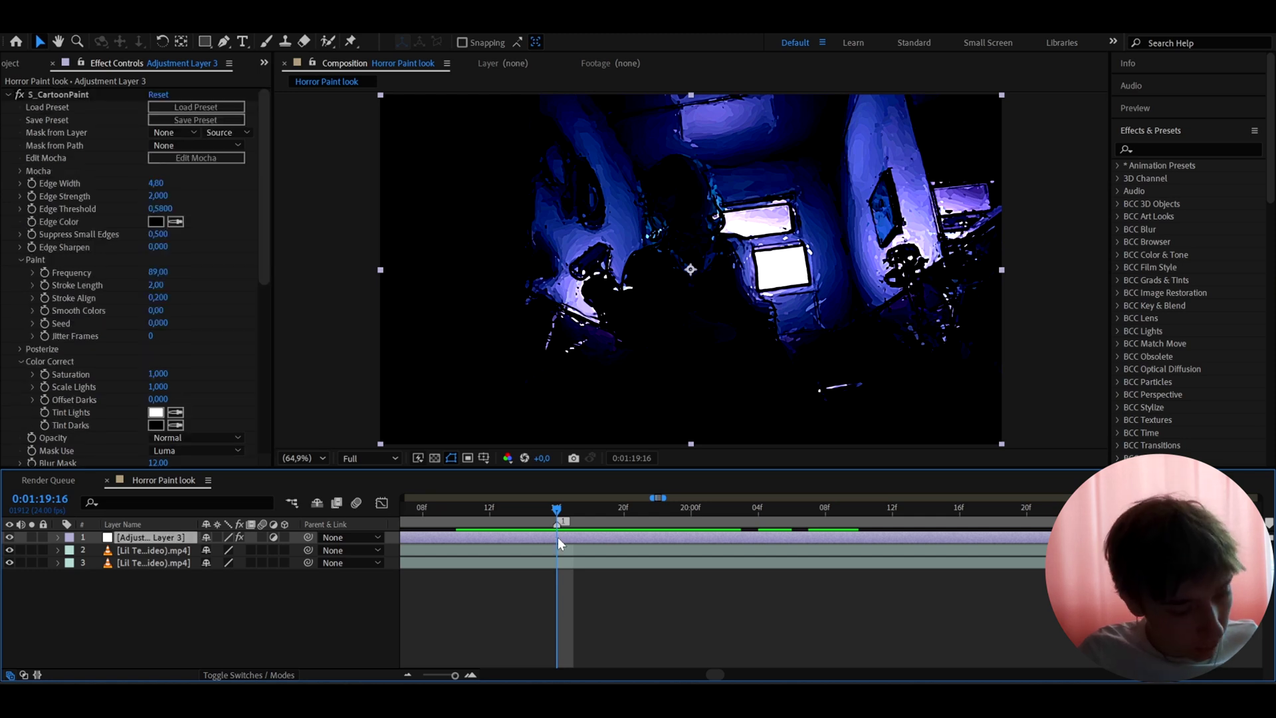
pyautogui.hotkey('ctrl', 'space')
pyautogui.write('s_di')
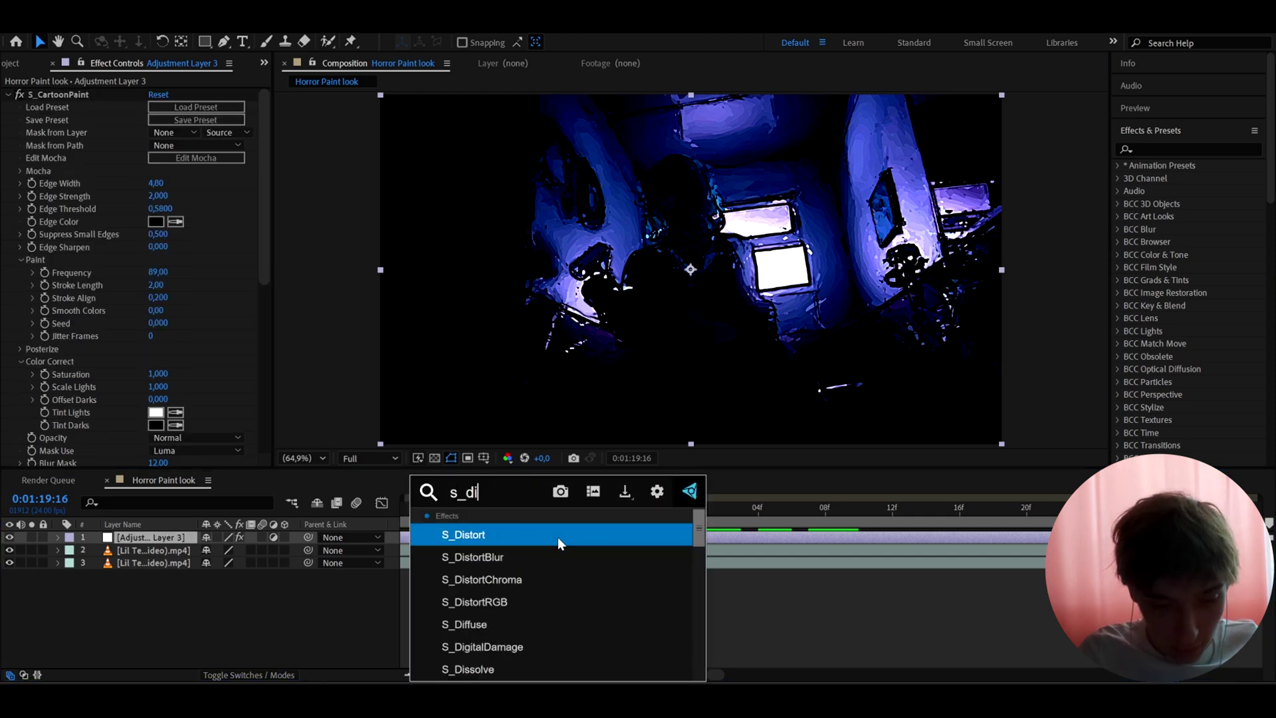
pyautogui.write('ssolv')
pyautogui.click(533, 553)
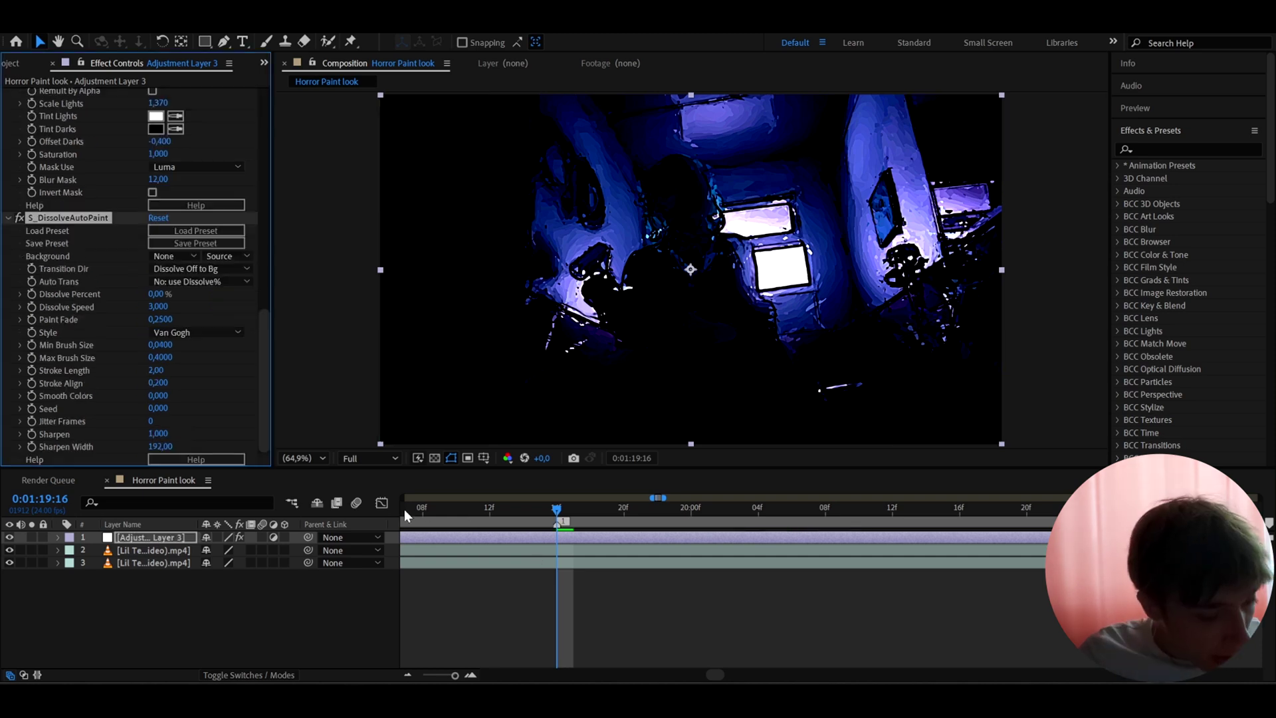
# Step: Set Dissolve Percent to 5 and check the paint look on a later frame
pyautogui.click(158, 294)
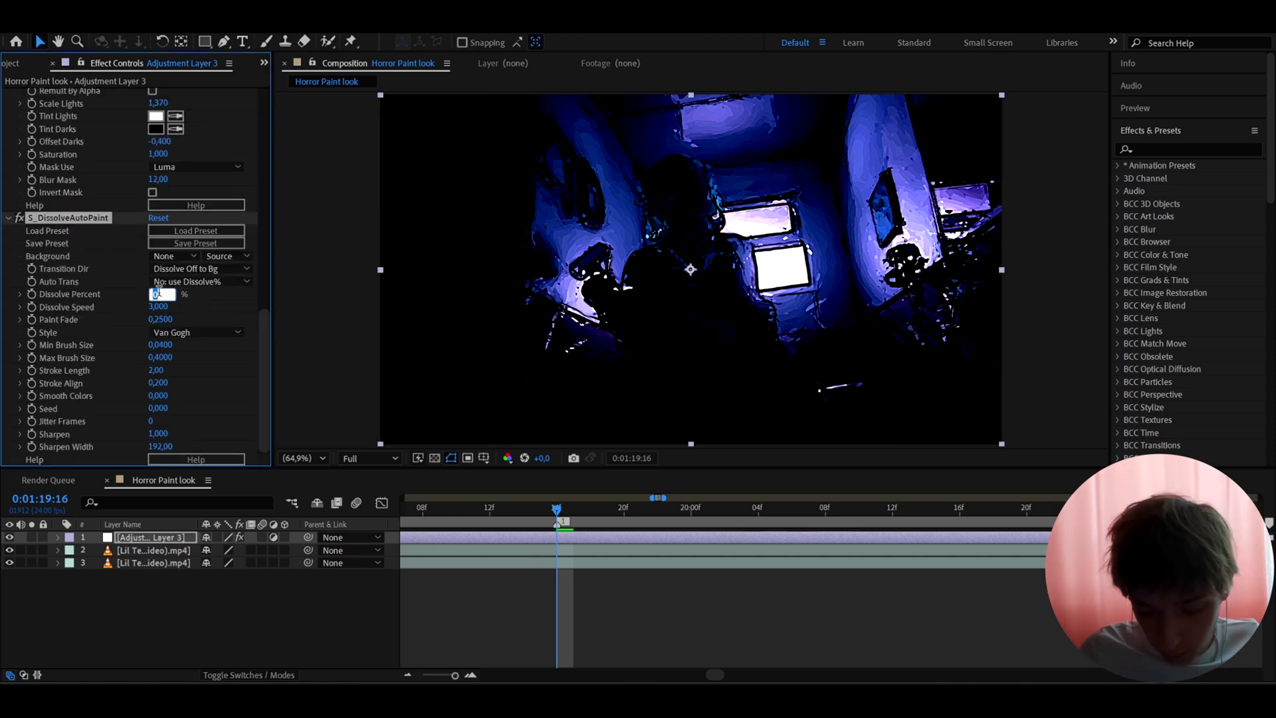
pyautogui.write('5')
pyautogui.press('Return')
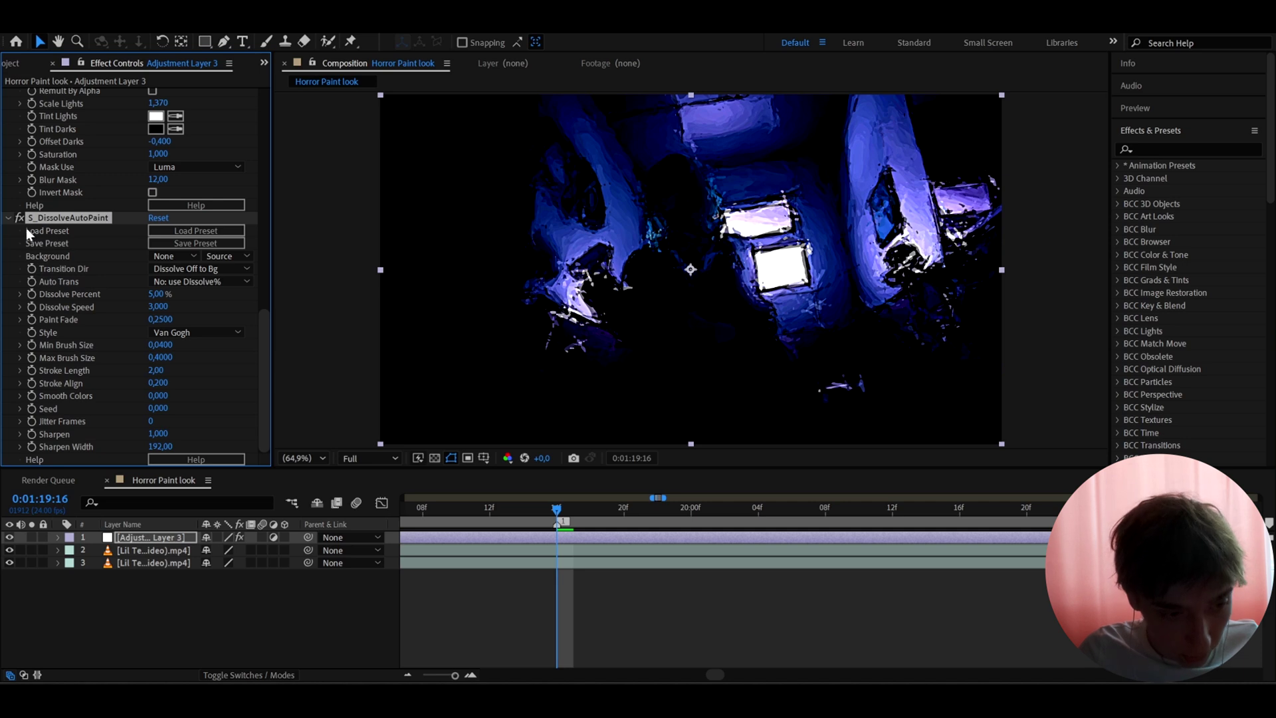
pyautogui.moveTo(568, 508)
pyautogui.mouseDown()
pyautogui.moveTo(639, 523)
pyautogui.moveTo(560, 526)
pyautogui.mouseUp()
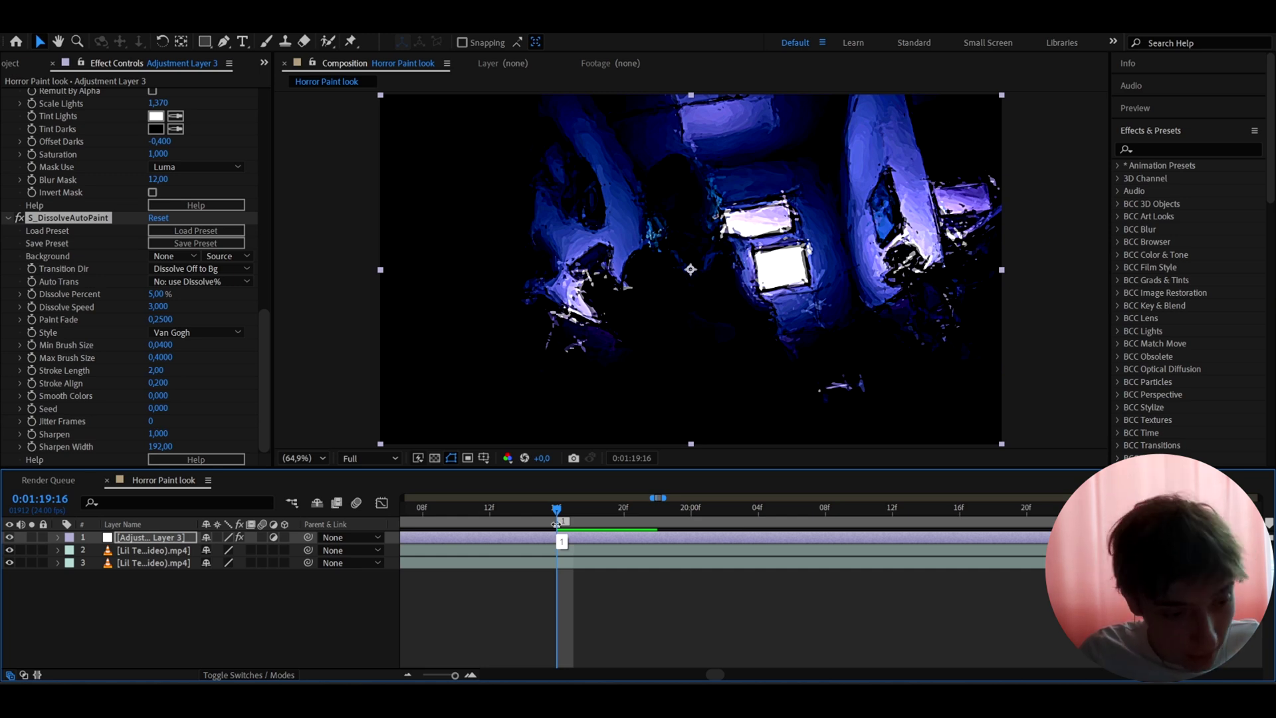
pyautogui.click(155, 306)
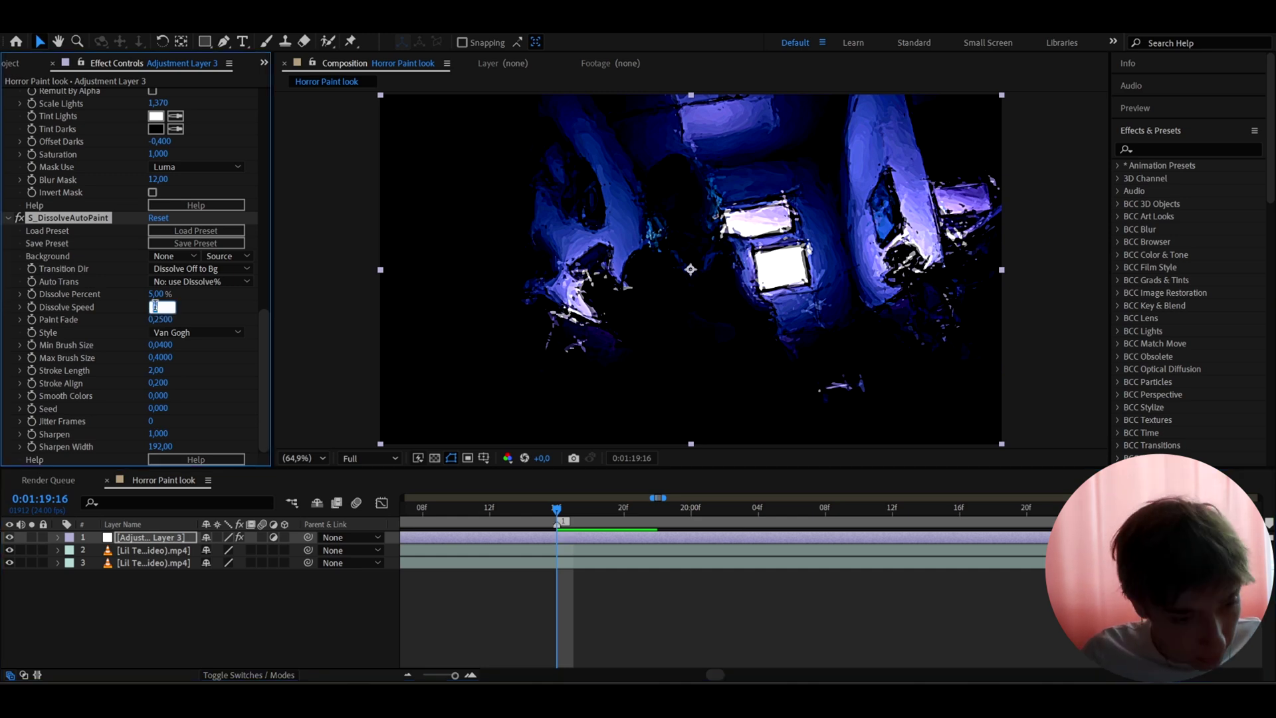
# Step: Set Dissolve Speed to 50 and apply a Fast Box Blur effect
pyautogui.write('50')
pyautogui.click(570, 541)
pyautogui.hotkey('ctrl', 'space')
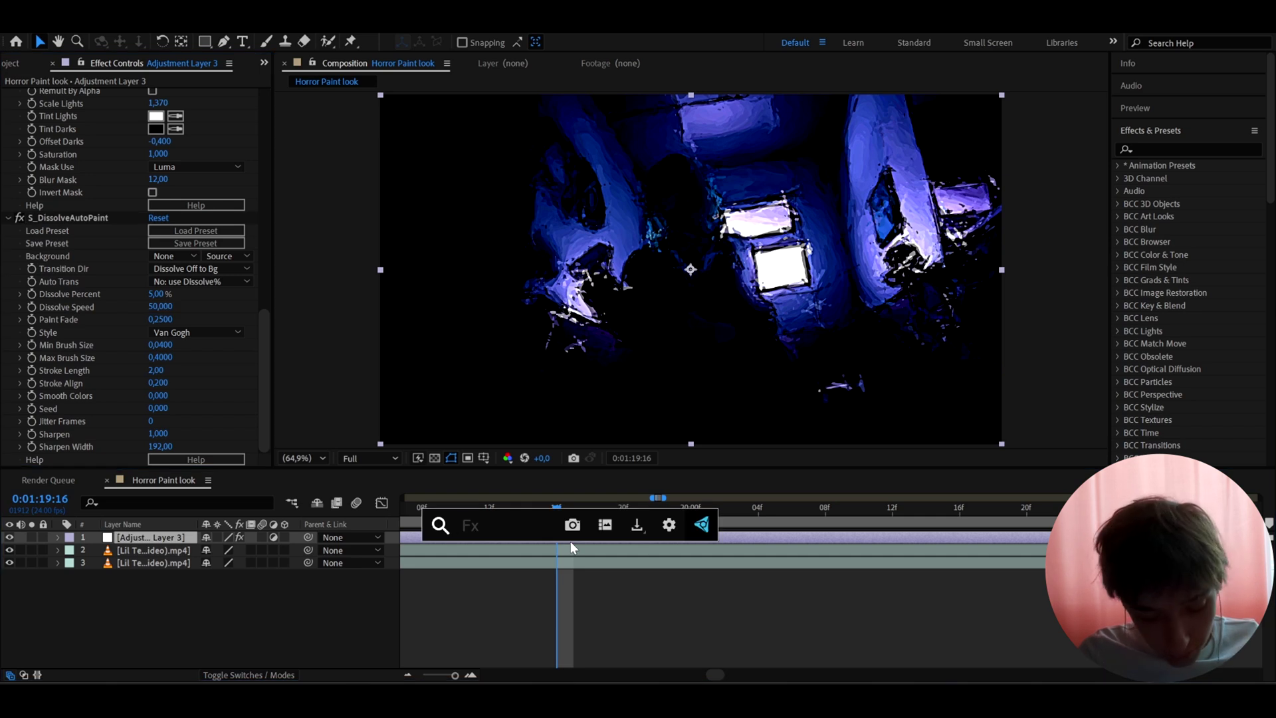
pyautogui.write('fast')
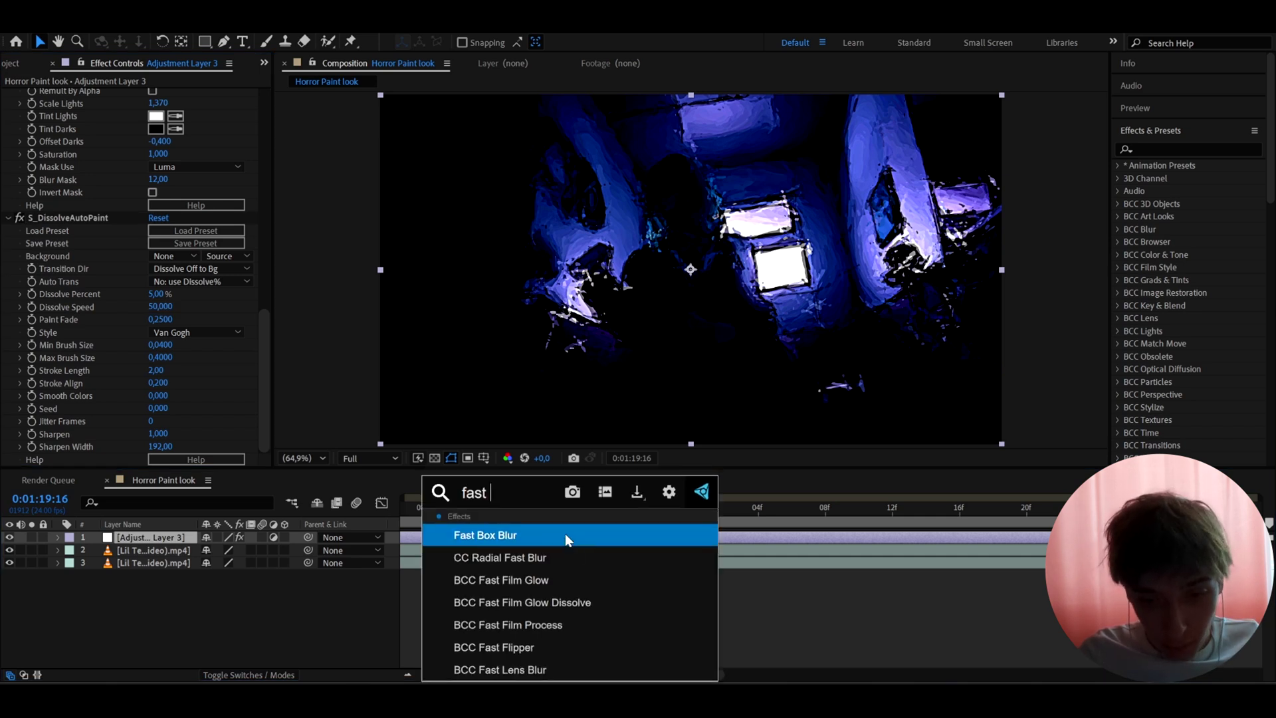
pyautogui.press('Return')
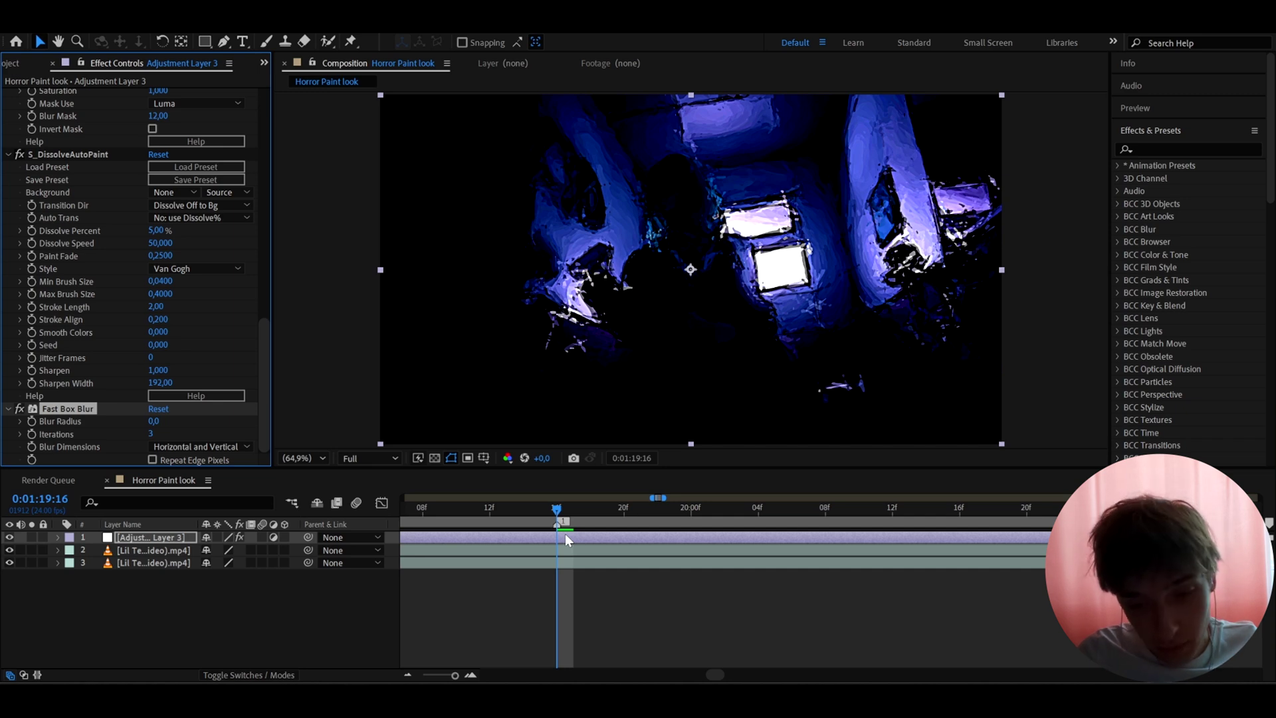
# Step: Set the Fast Box Blur radius to 2 and toggle the blur off and on to compare
pyautogui.click(153, 421)
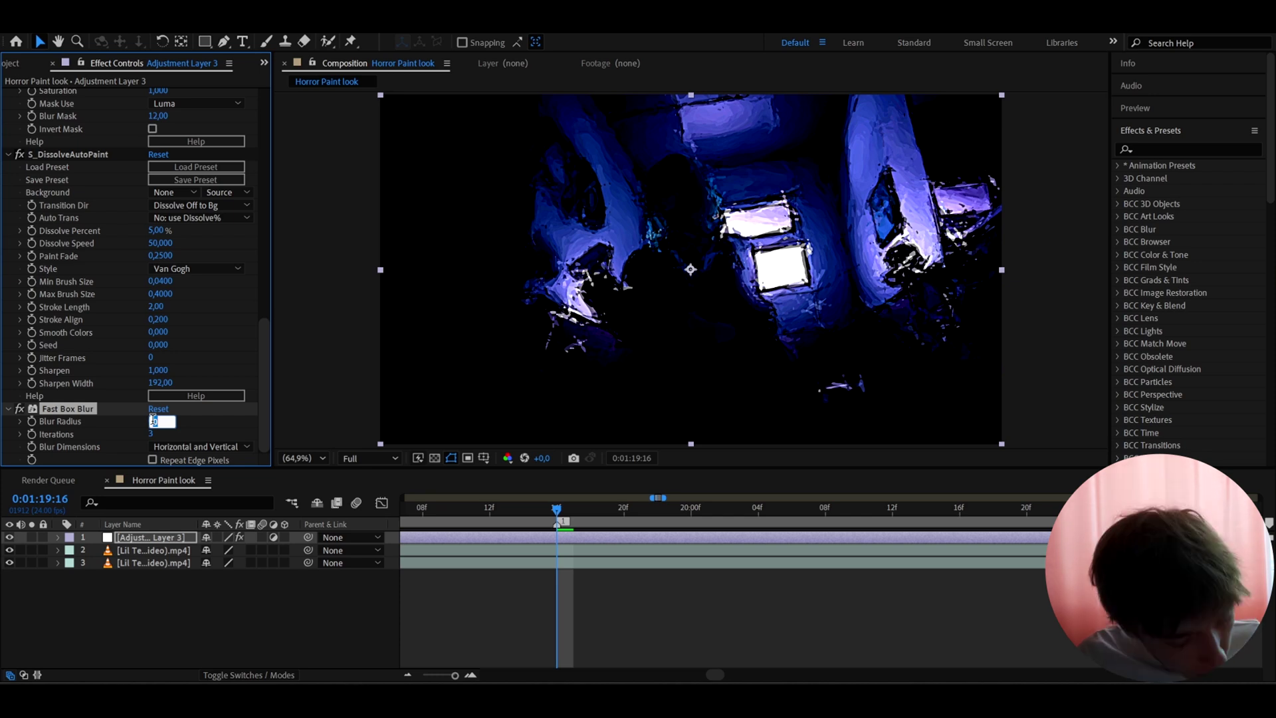
pyautogui.write('2')
pyautogui.press('Return')
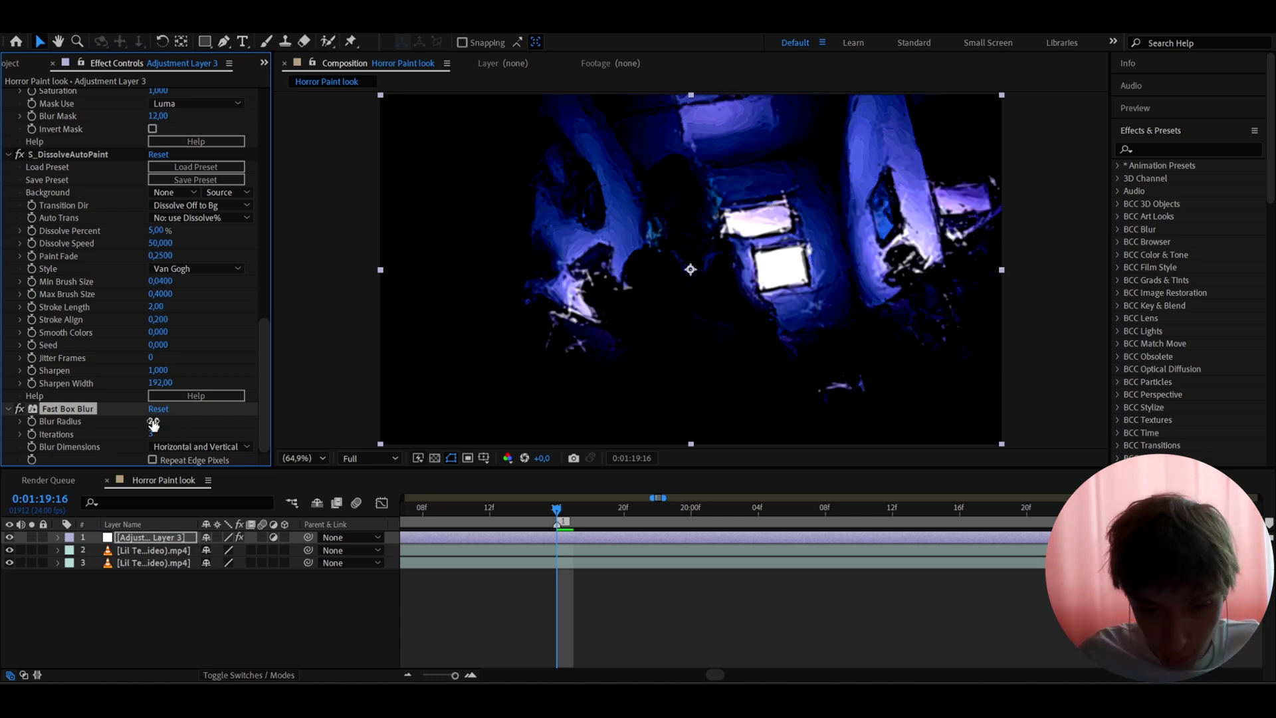
pyautogui.click(556, 602)
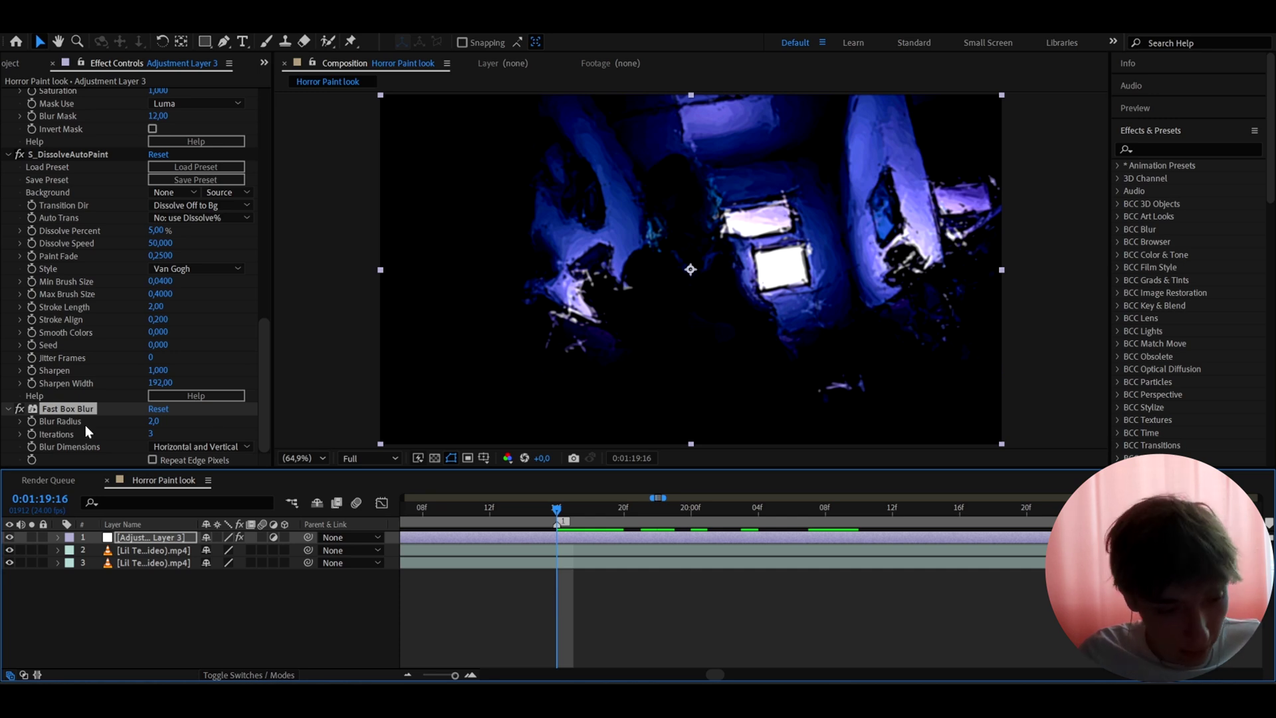
pyautogui.click(20, 409)
pyautogui.click(20, 409)
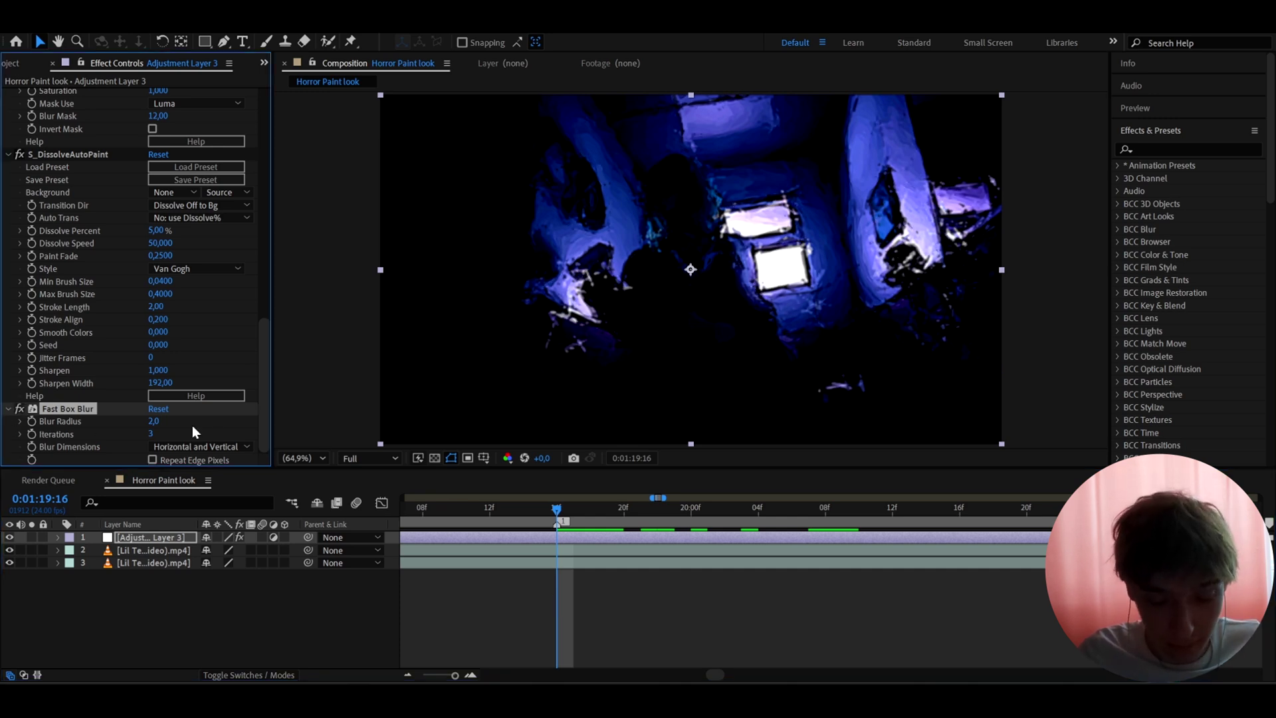
# Step: Apply S_Flicker to the adjustment layer with Amplitude 0,4
pyautogui.click(556, 536)
pyautogui.hotkey('ctrl', 'space')
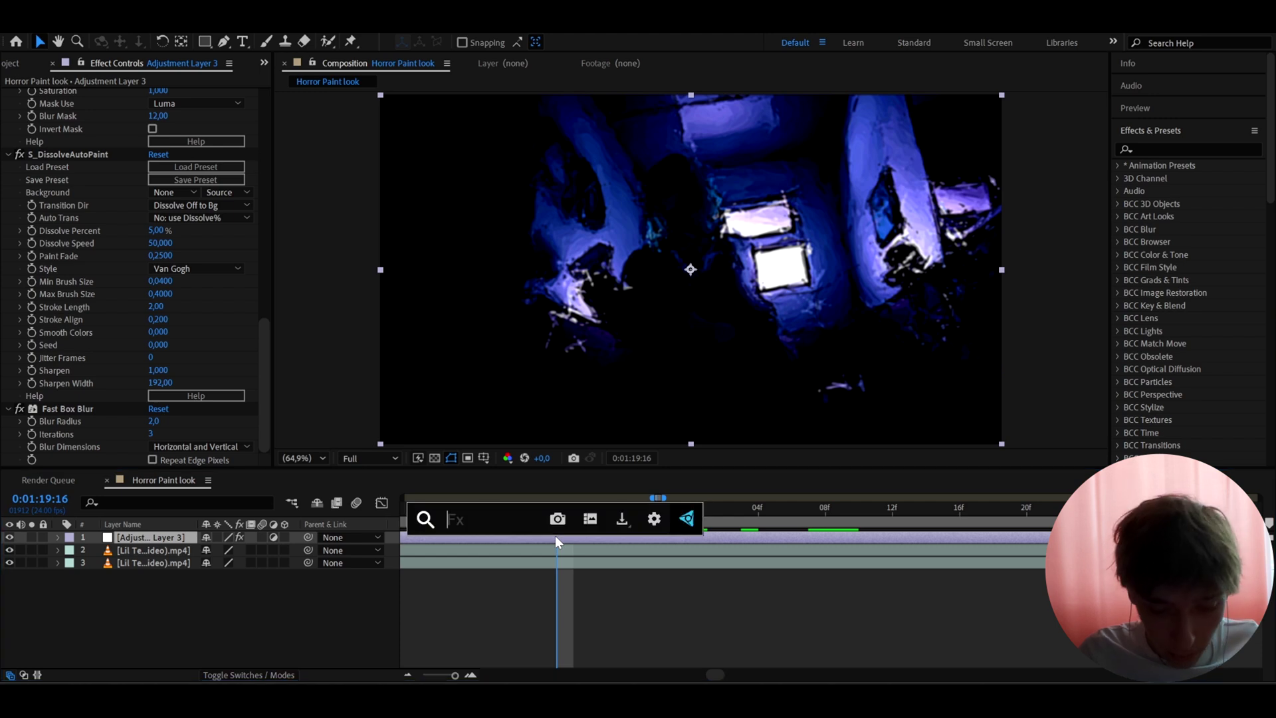
pyautogui.write('s_flick')
pyautogui.press('Return')
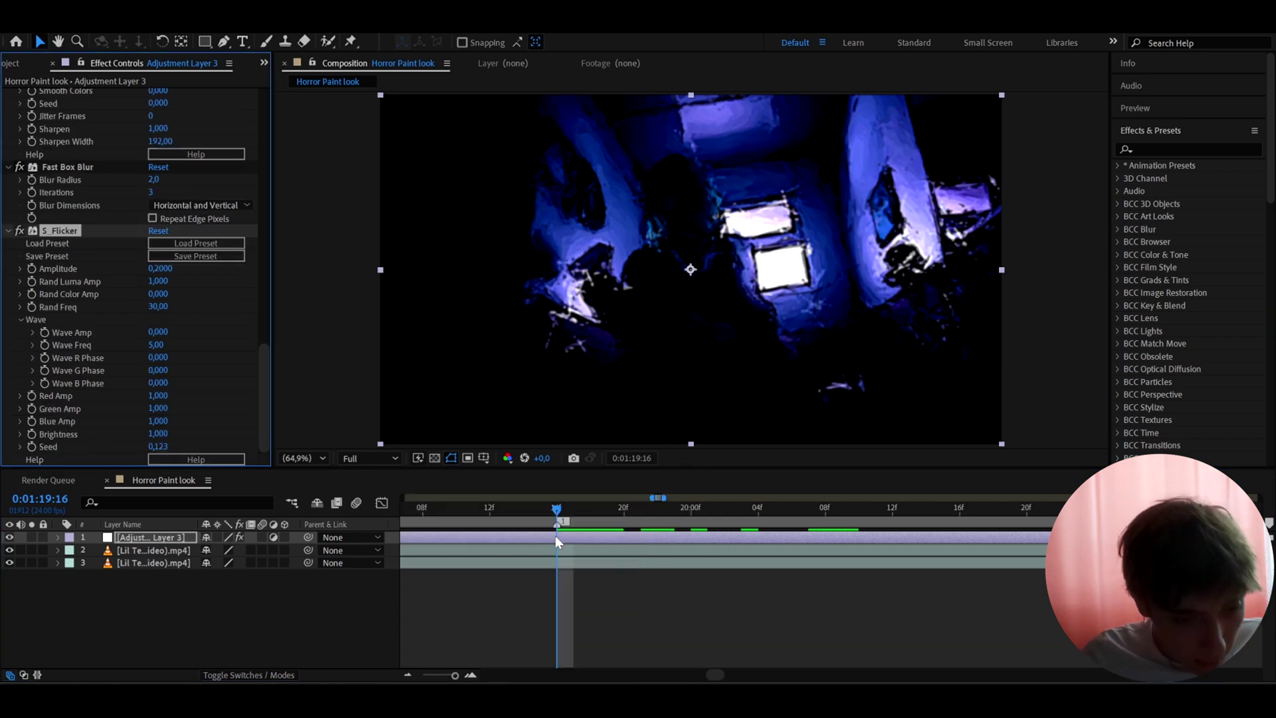
pyautogui.click(157, 268)
pyautogui.write('0')
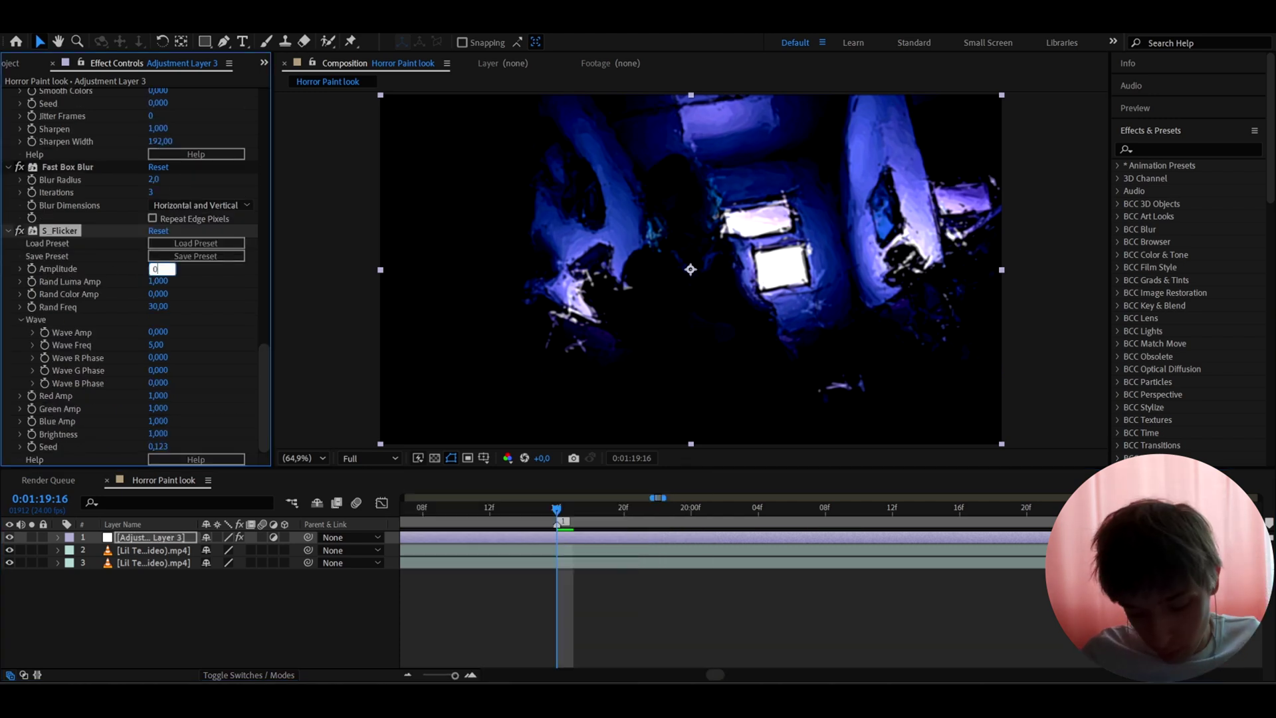
pyautogui.write(',4')
pyautogui.press('Return')
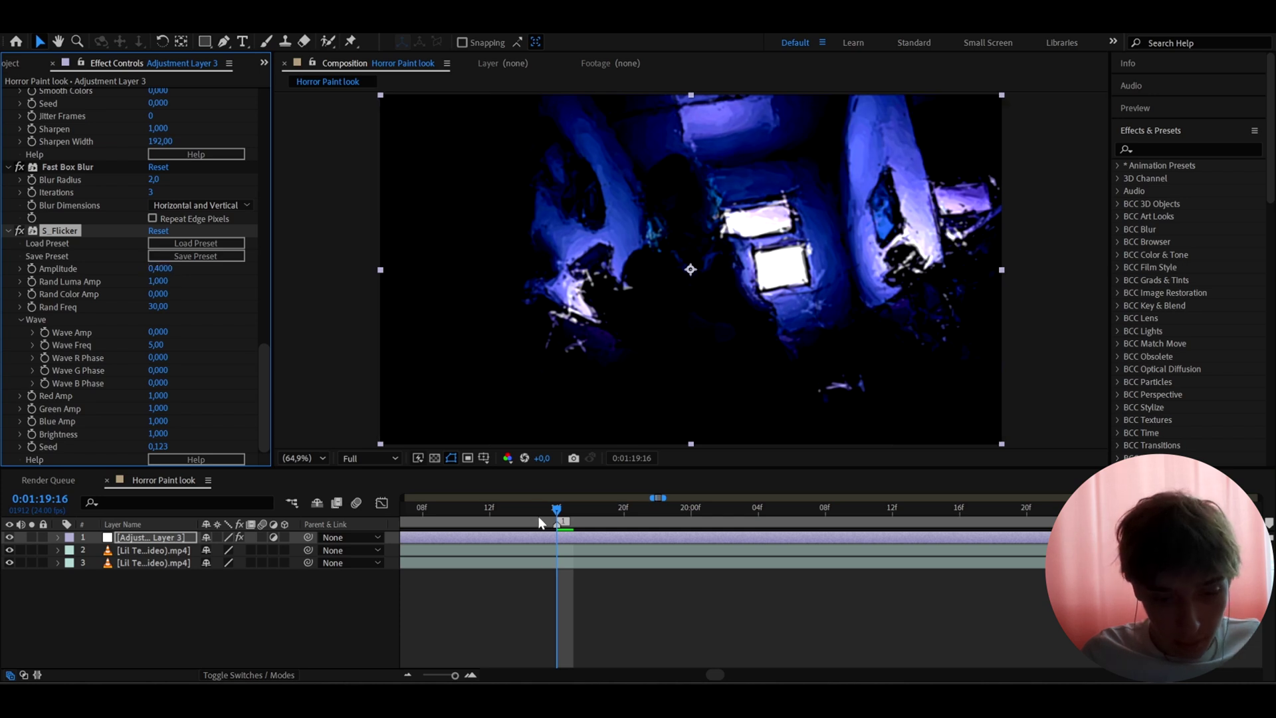
# Step: Play a preview of the flickering clip and return to frame 0:01:19:16
pyautogui.click(538, 540)
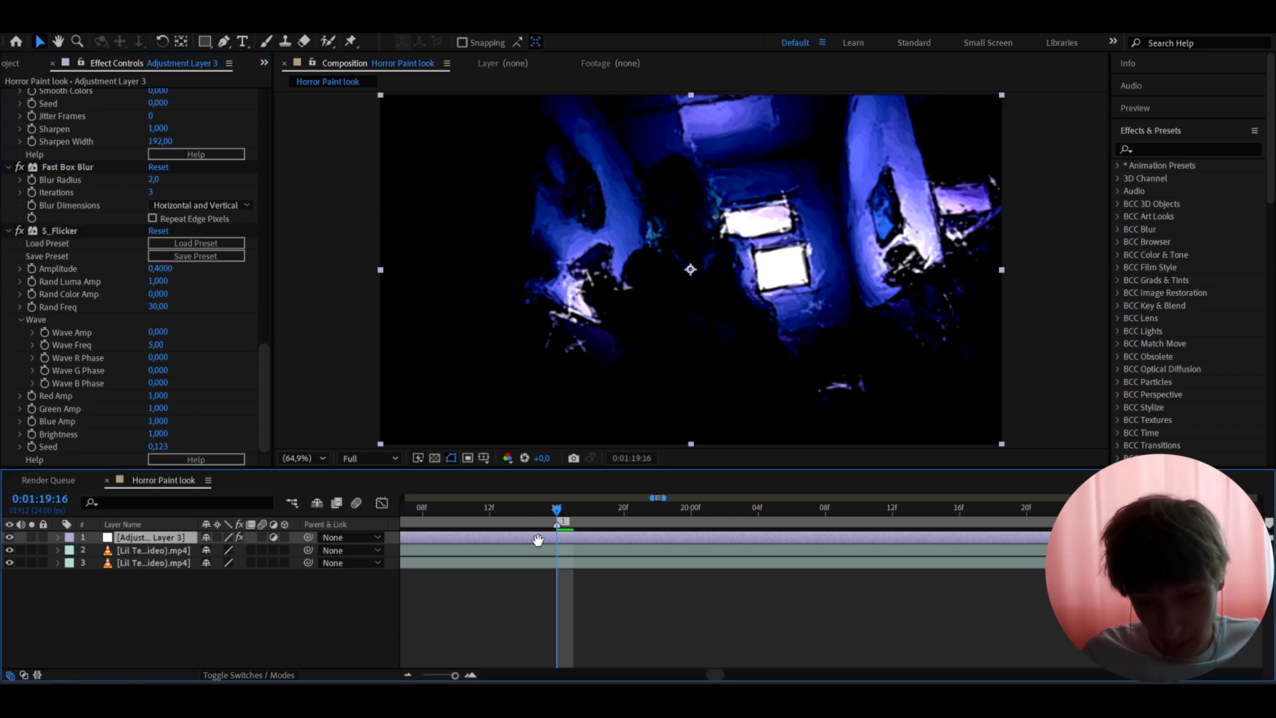
pyautogui.press('space')
pyautogui.press('space')
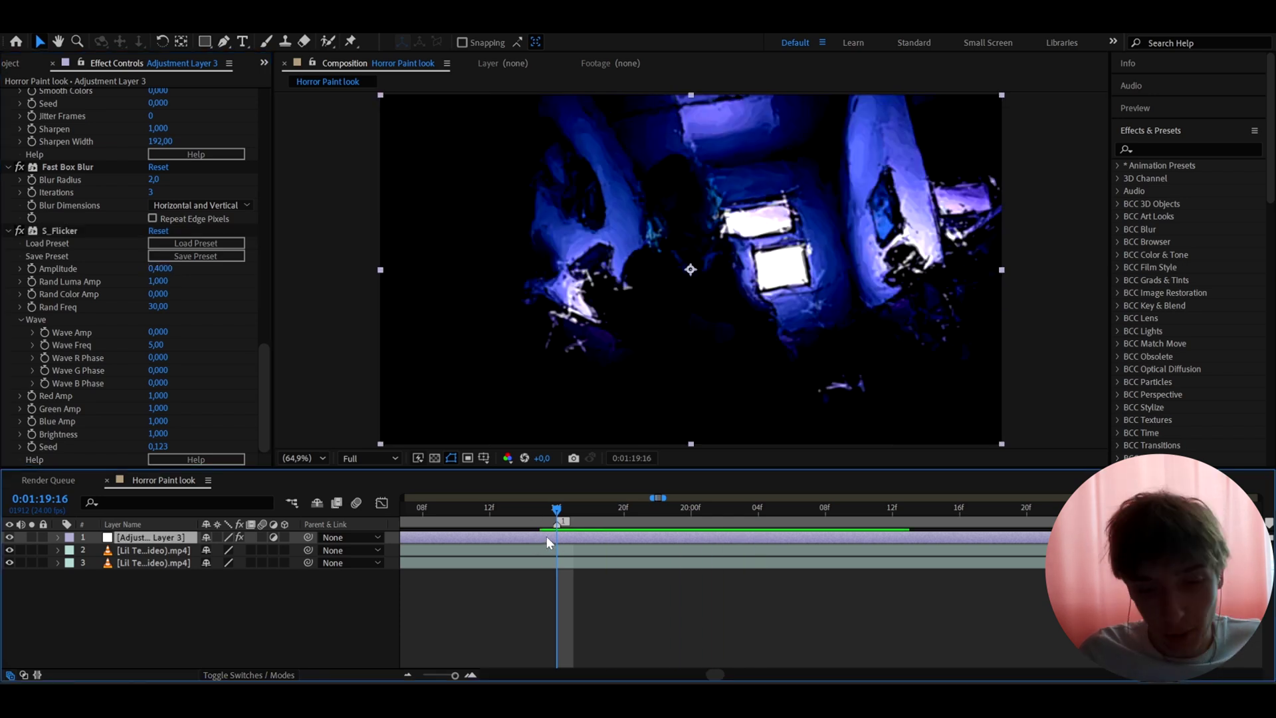
pyautogui.moveTo(652, 507); pyautogui.dragTo(725, 508)
pyautogui.click(556, 508)
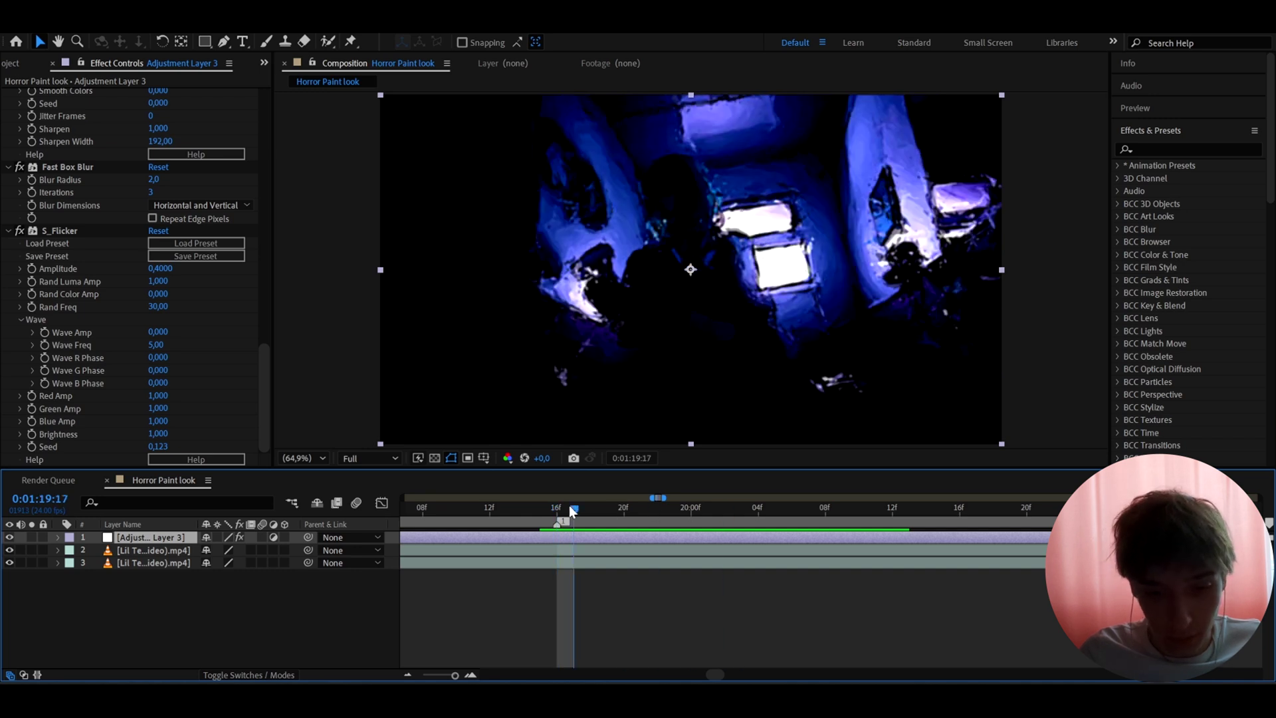
pyautogui.hotkey('ctrl', 'space')
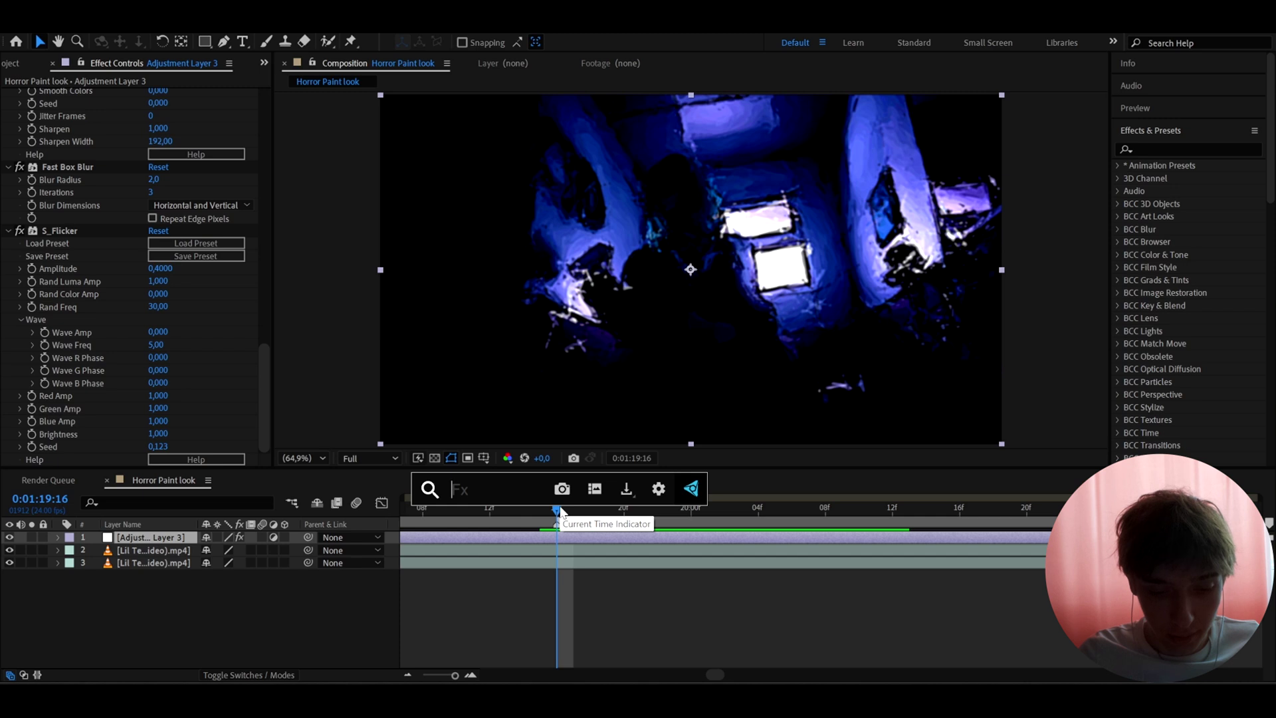
# Step: Apply Deep Glow 2 and set its Exposure to 0,10
pyautogui.write('dee')
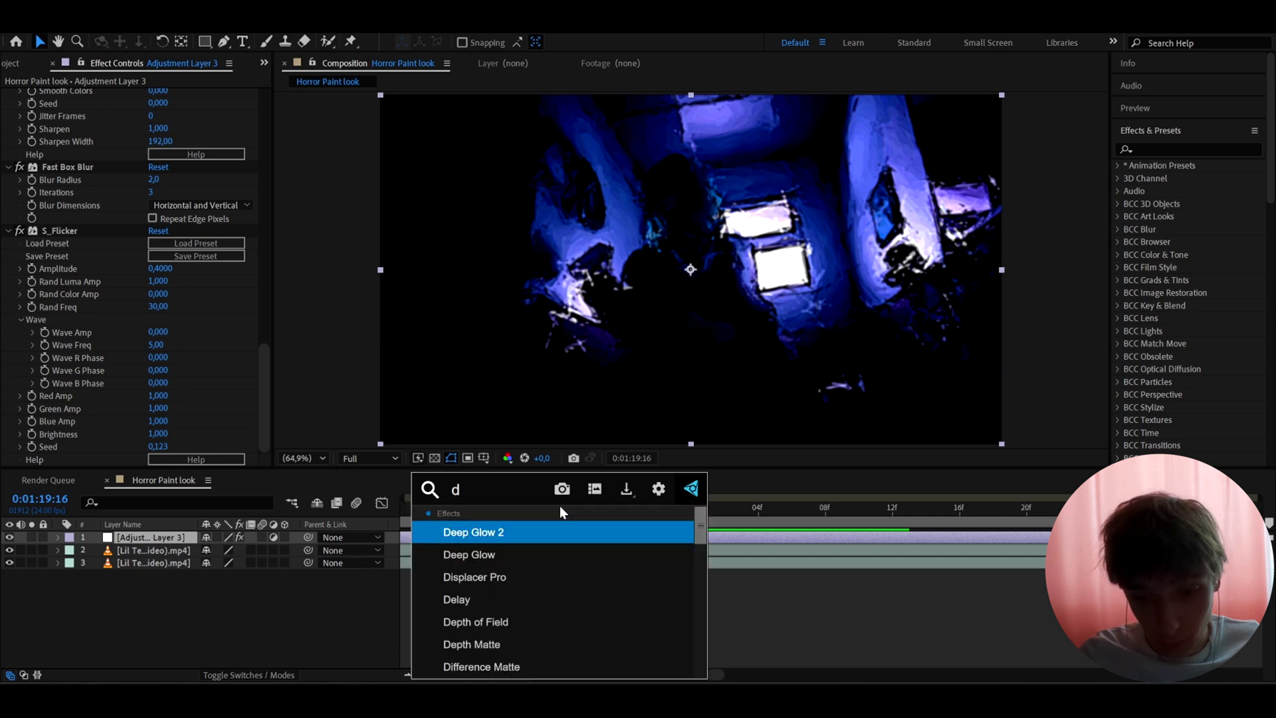
pyautogui.click(508, 531)
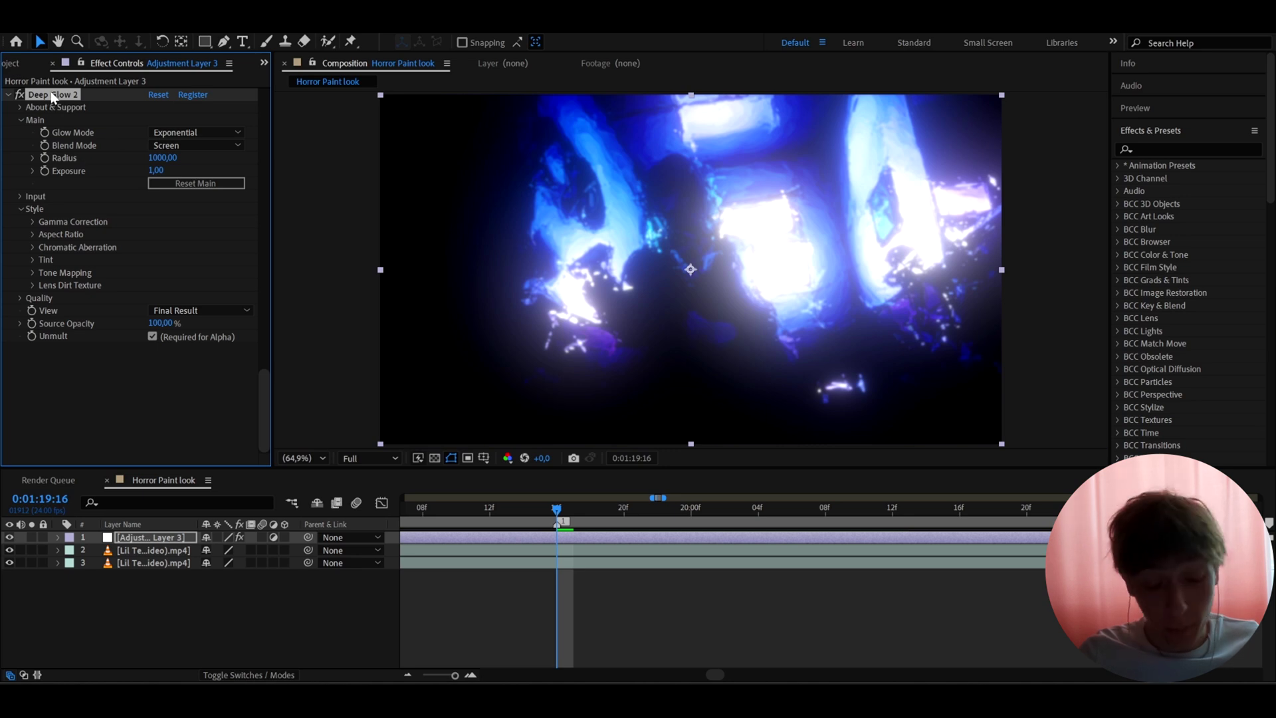
pyautogui.click(155, 171)
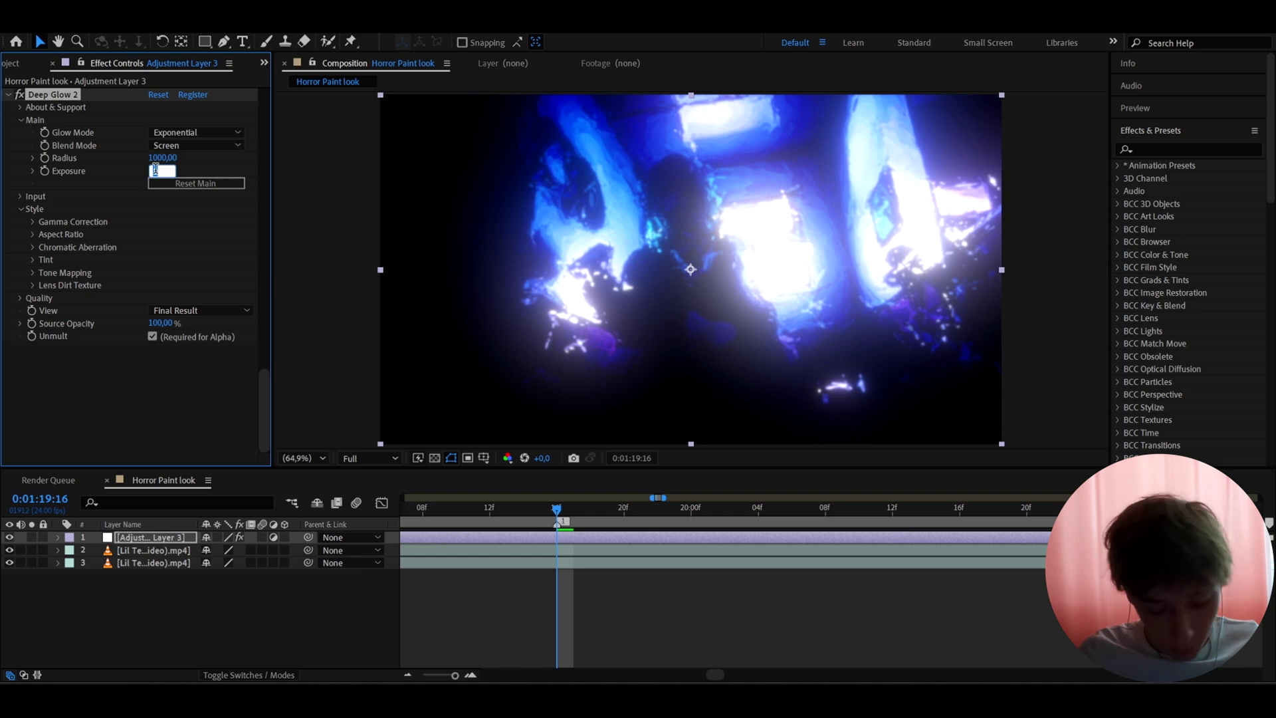
pyautogui.write('0')
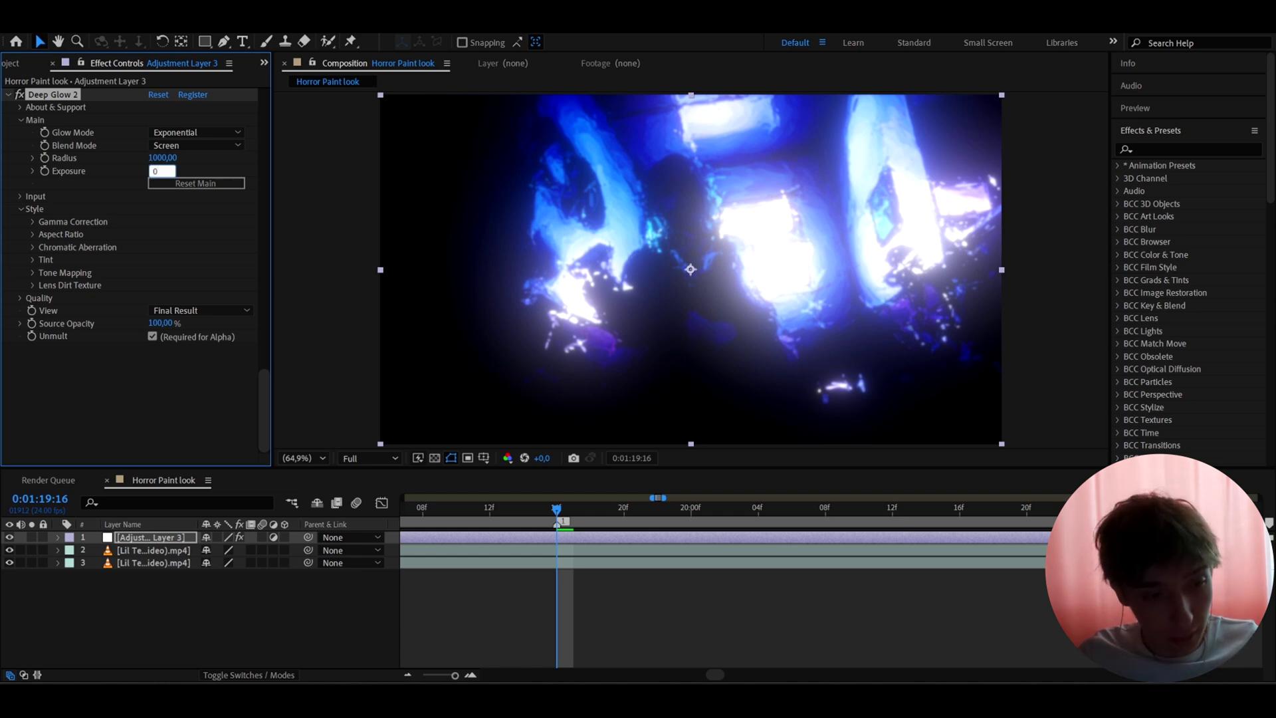
pyautogui.write(',1')
pyautogui.press('Return')
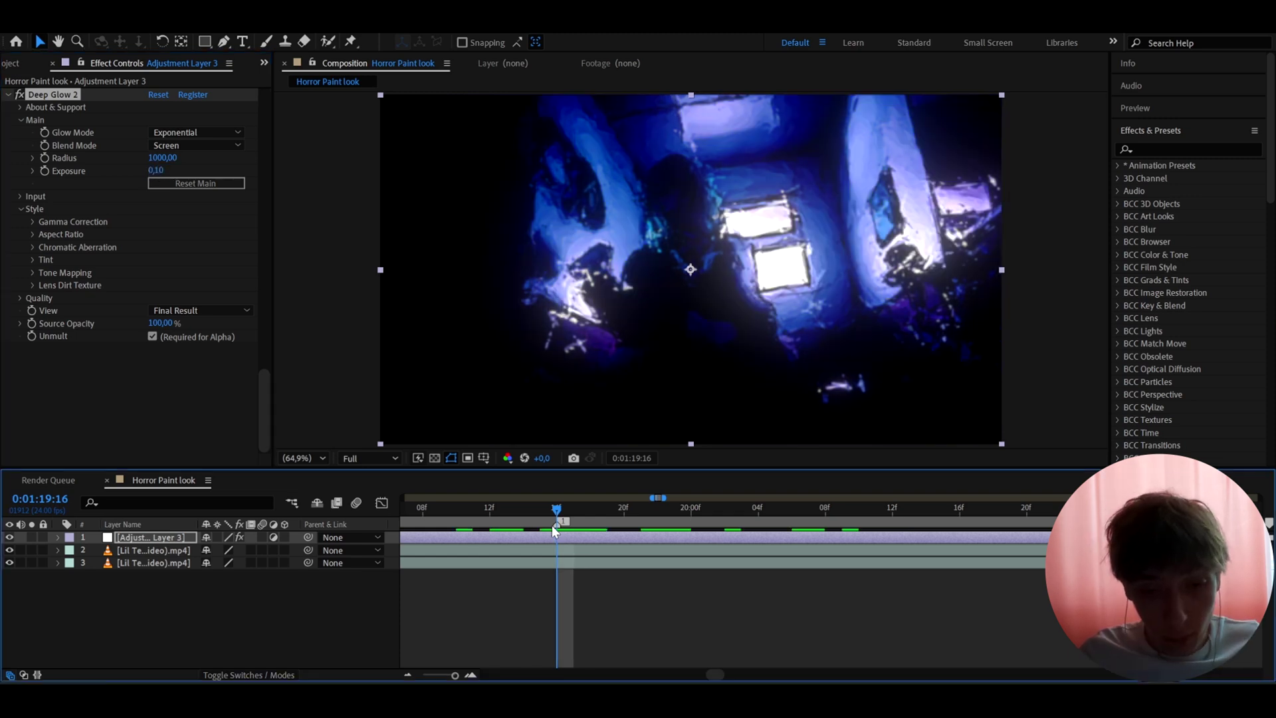
# Step: Add the standard Glow effect to the adjustment layer
pyautogui.hotkey('ctrl', 'space')
pyautogui.write('glow')
pyautogui.press('Return')
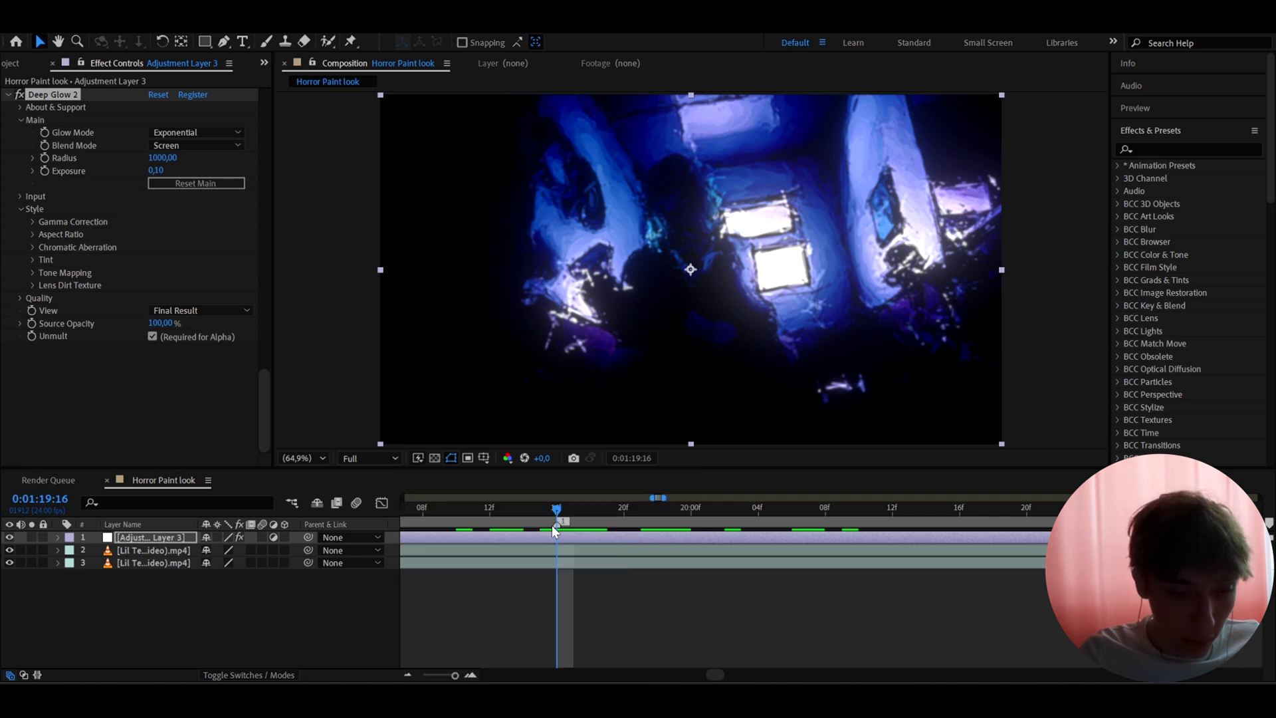
# Step: Set the Glow radius to 150 and intensity to 0,5
pyautogui.click(153, 290)
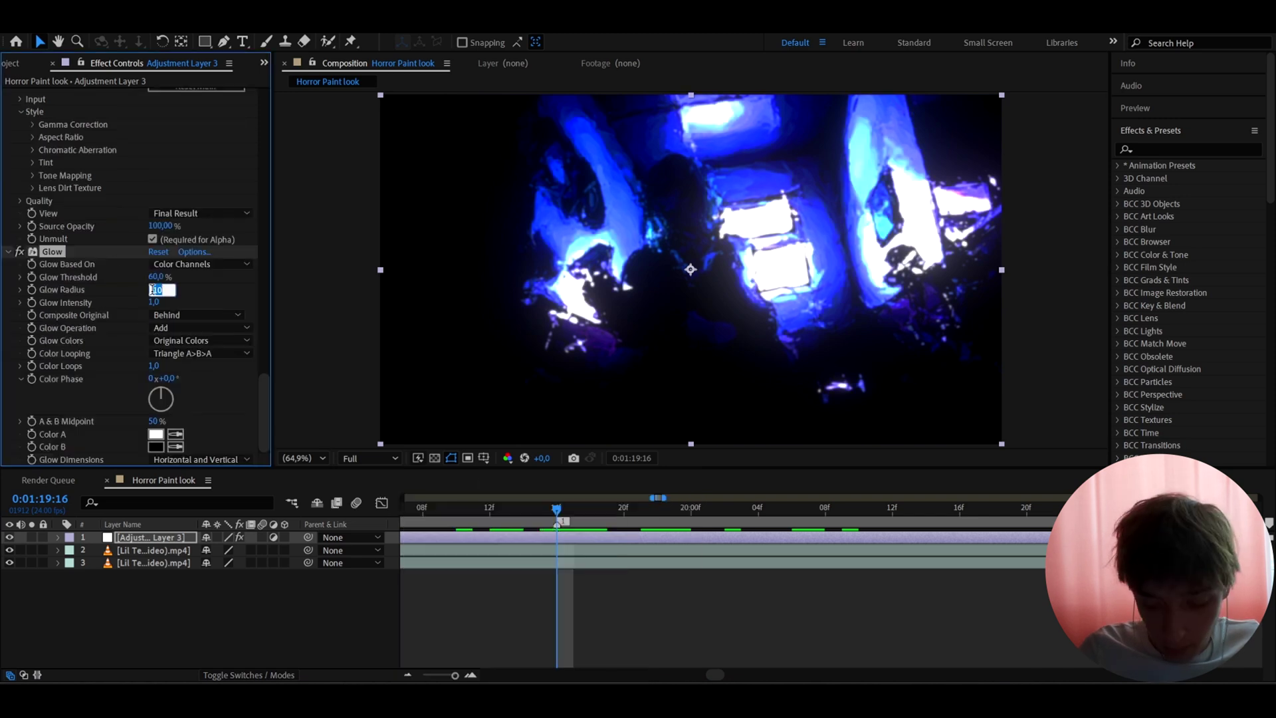
pyautogui.write('150')
pyautogui.press('Return')
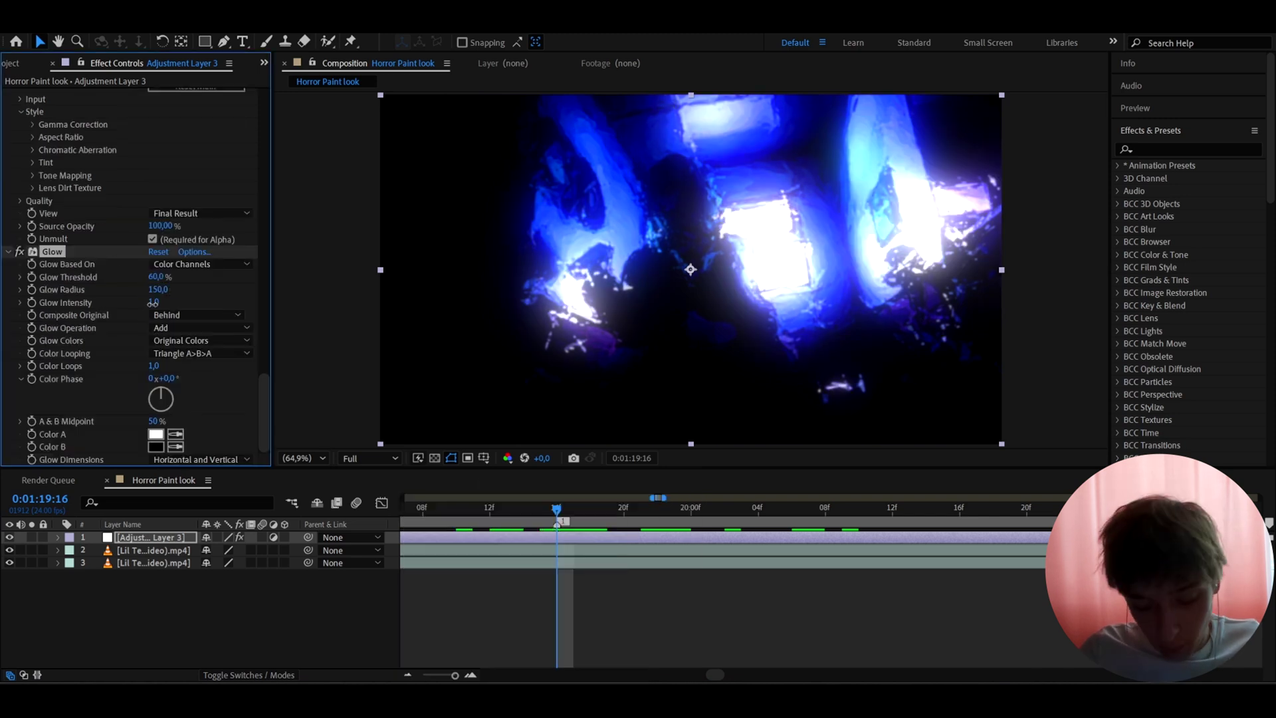
pyautogui.click(152, 302)
pyautogui.write('0,5')
pyautogui.press('Return')
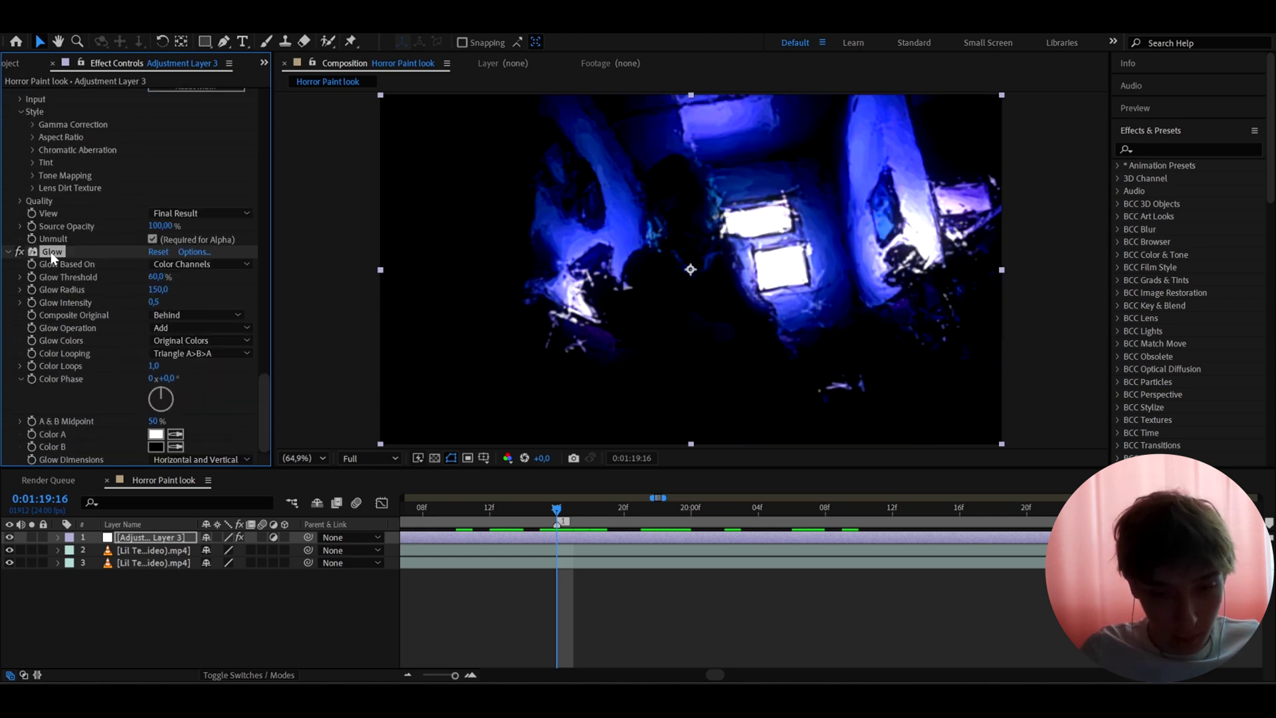
# Step: Duplicate the Glow and set Glow 2 to radius 75, intensity 0,3, threshold 23,9%
pyautogui.hotkey('ctrl', 'd')
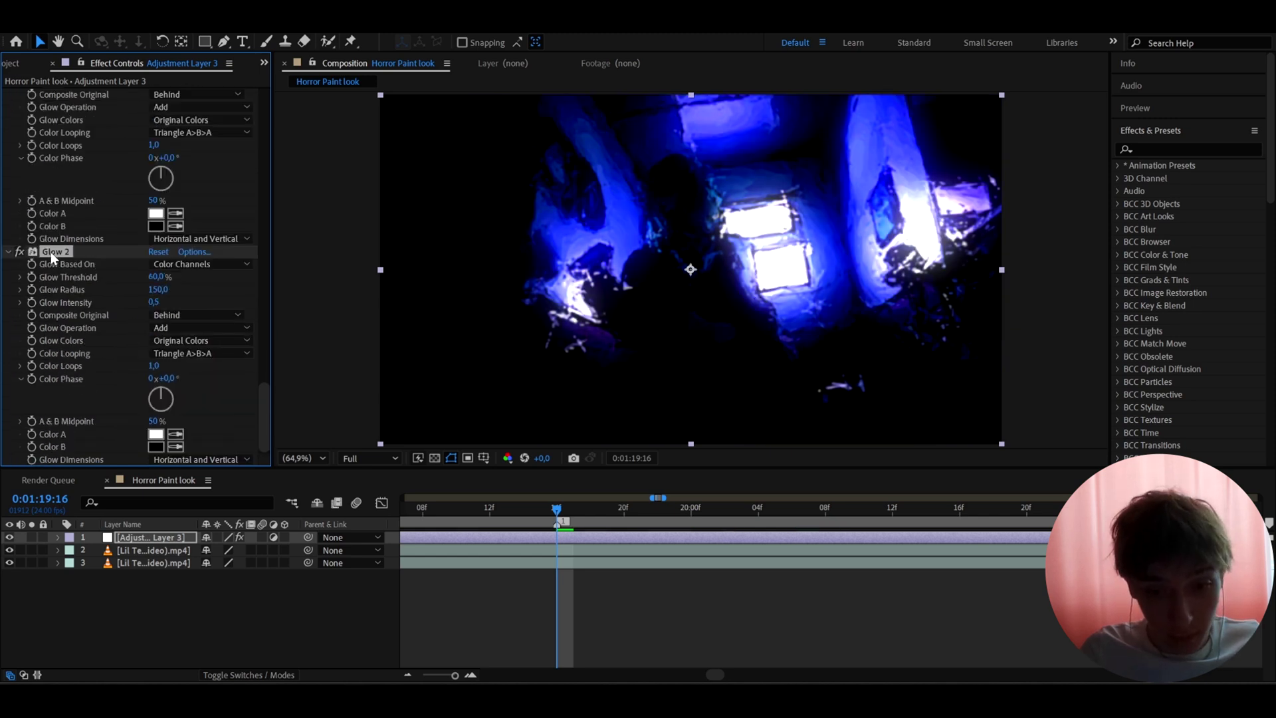
pyautogui.click(157, 290)
pyautogui.write('75')
pyautogui.press('Return')
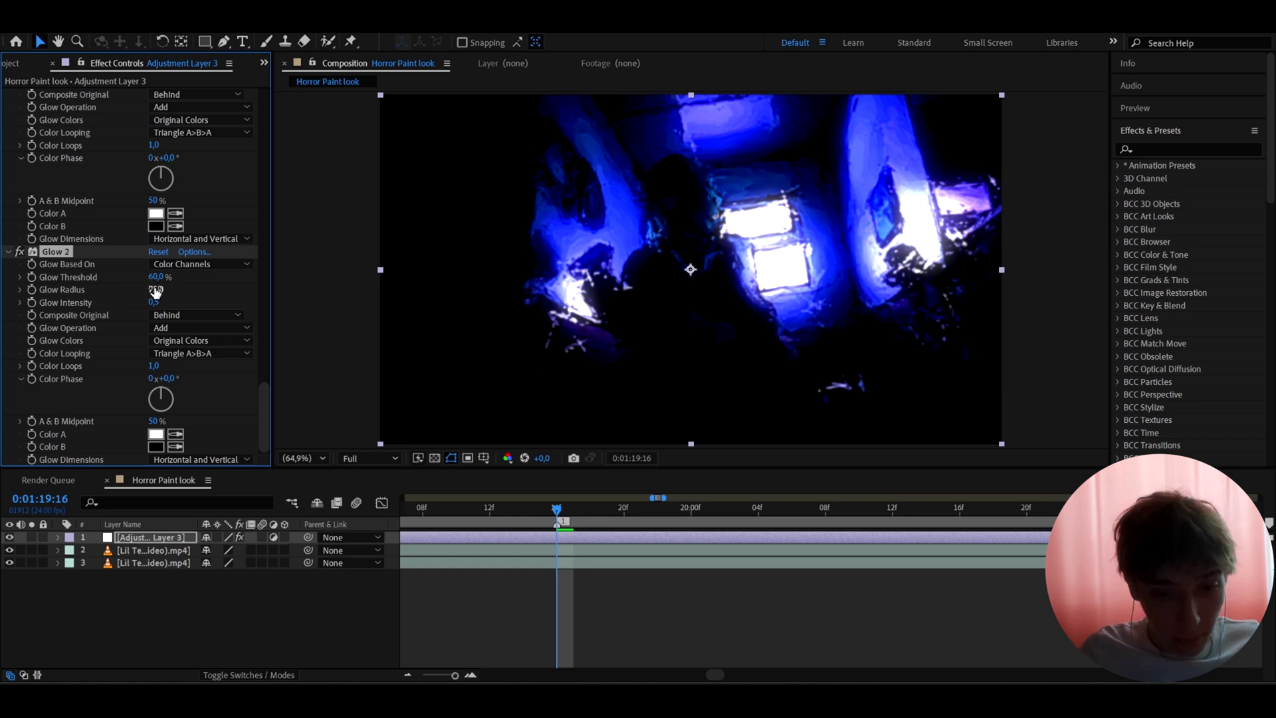
pyautogui.click(157, 302)
pyautogui.write('0')
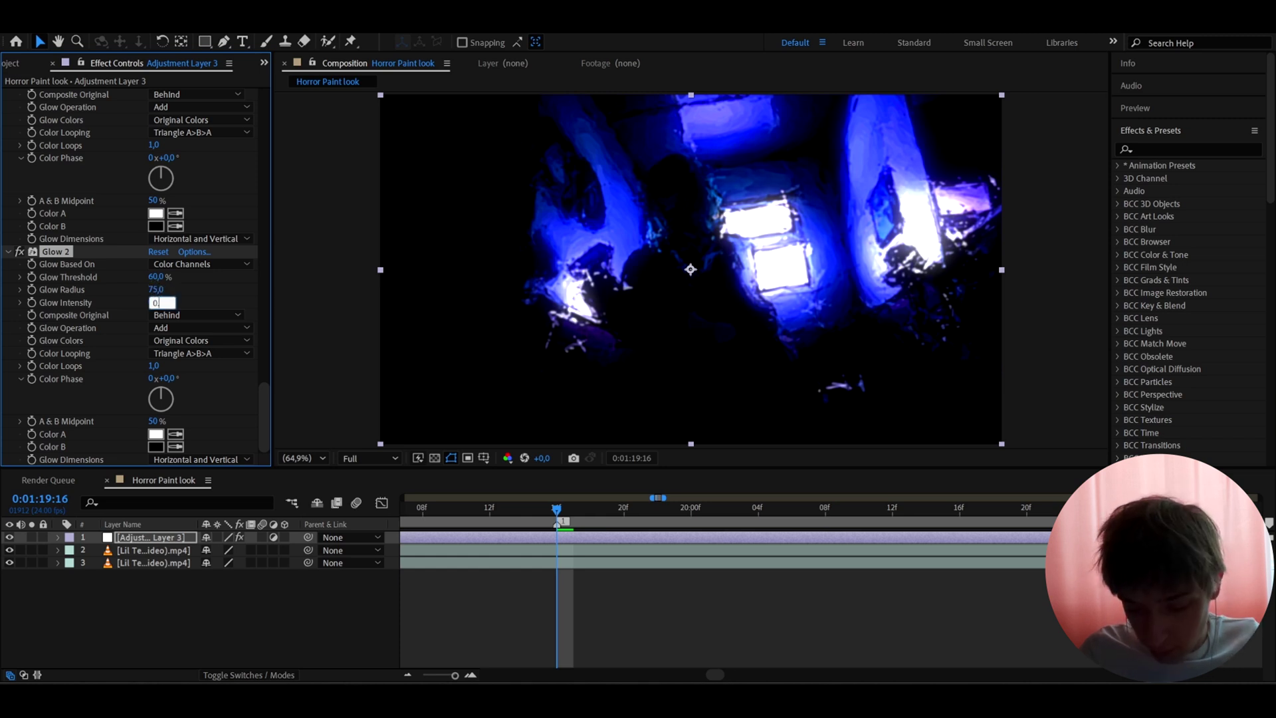
pyautogui.write(',3')
pyautogui.press('Return')
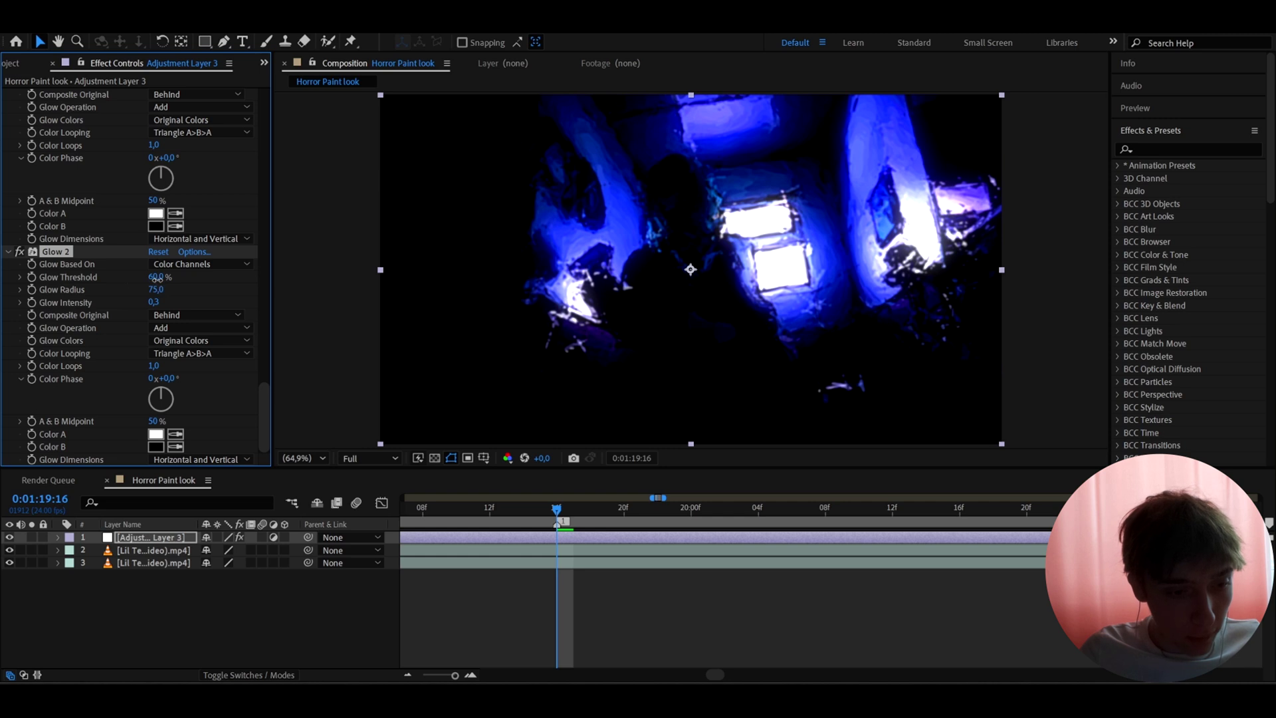
pyautogui.moveTo(156, 279); pyautogui.dragTo(133, 280)
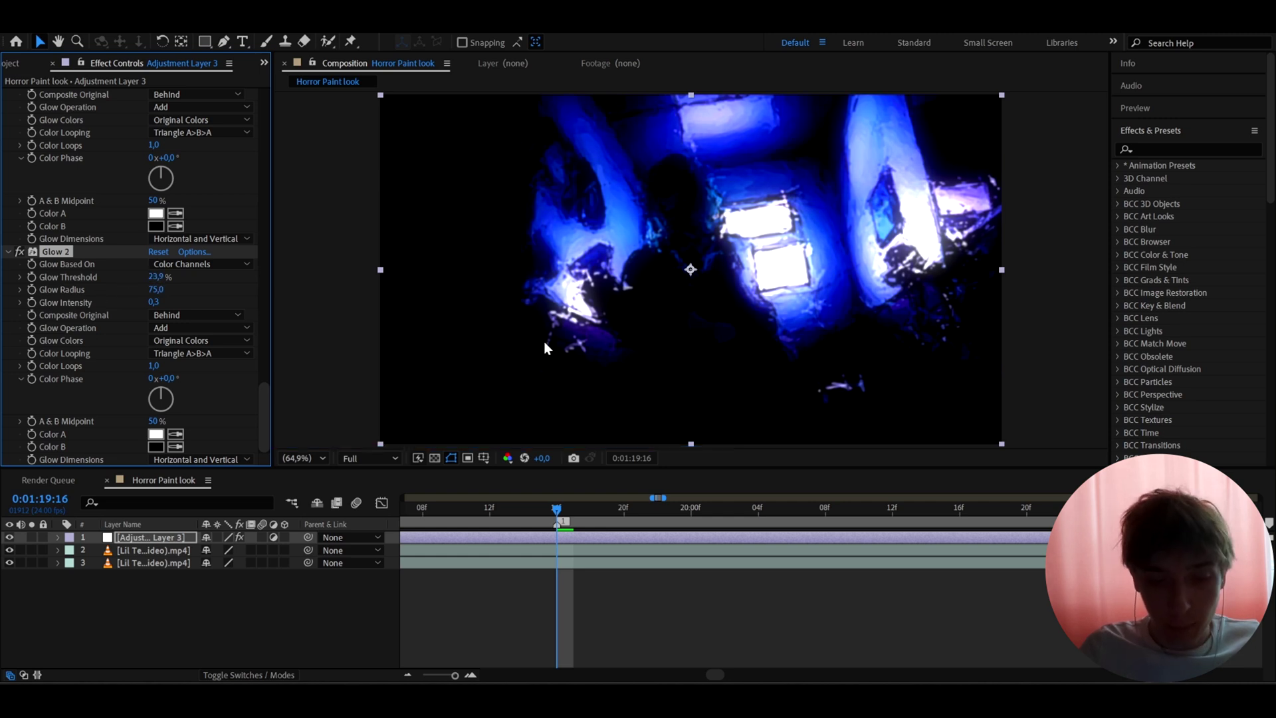
# Step: Preview the doubled glow across the clip, return to 0:01:19:16, and delete Glow 2
pyautogui.moveTo(570, 529); pyautogui.dragTo(753, 536)
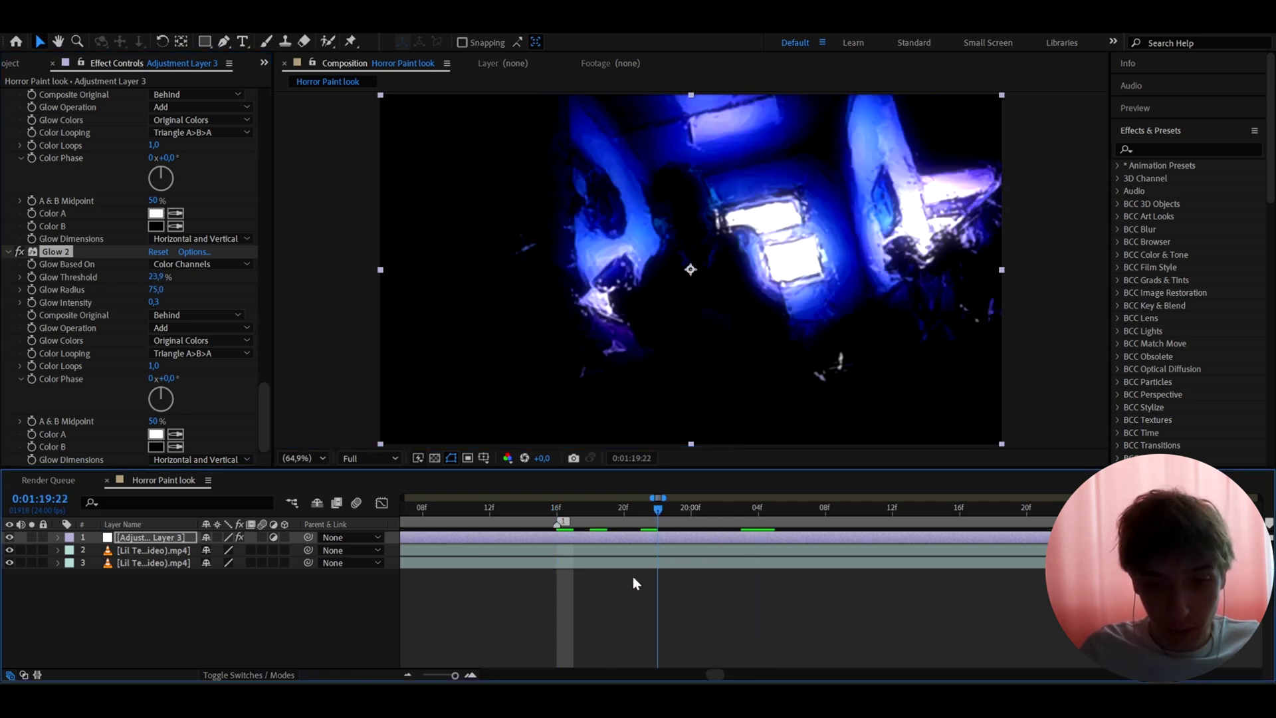
pyautogui.click(557, 610)
pyautogui.click(50, 253)
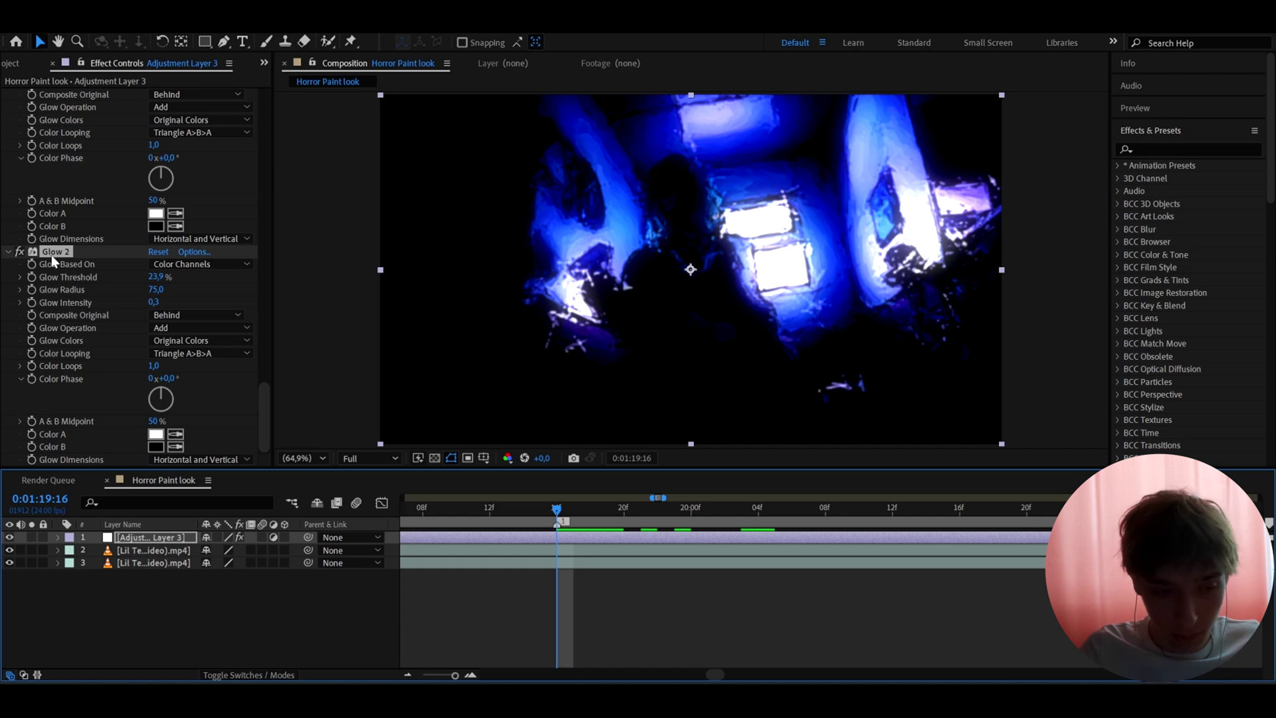
pyautogui.press('Delete')
pyautogui.press('Delete')
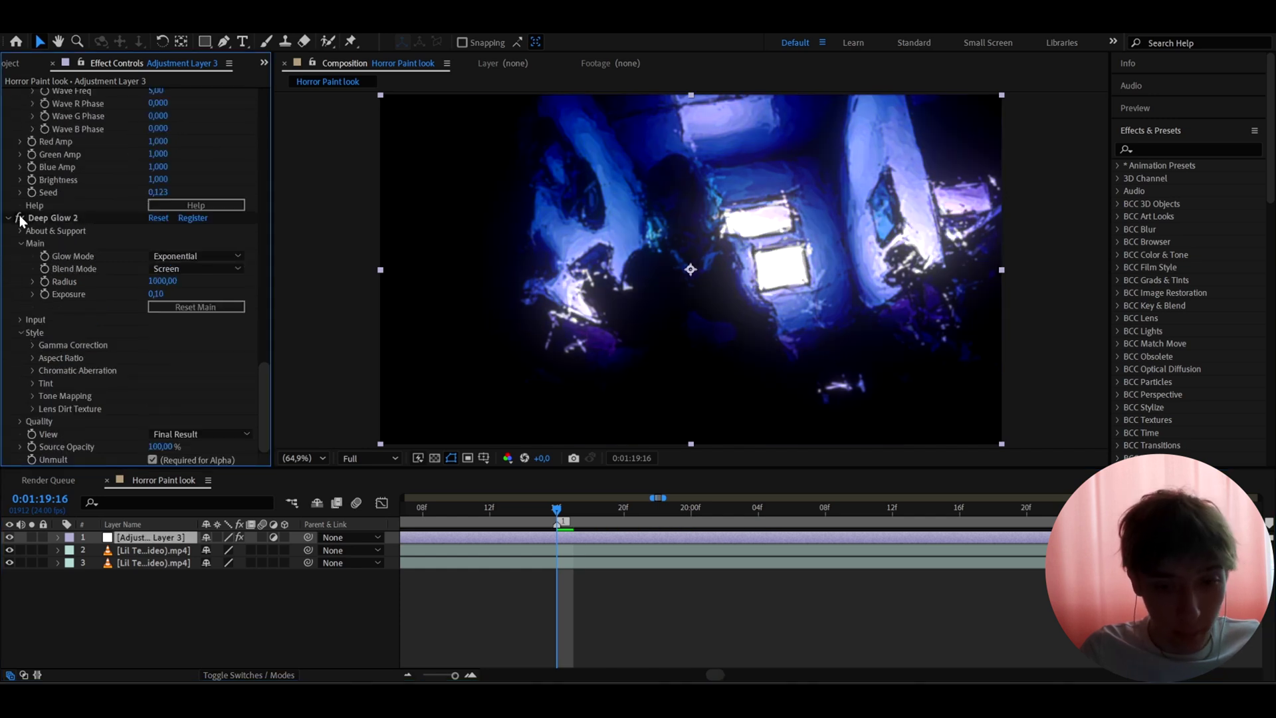
pyautogui.click(597, 528)
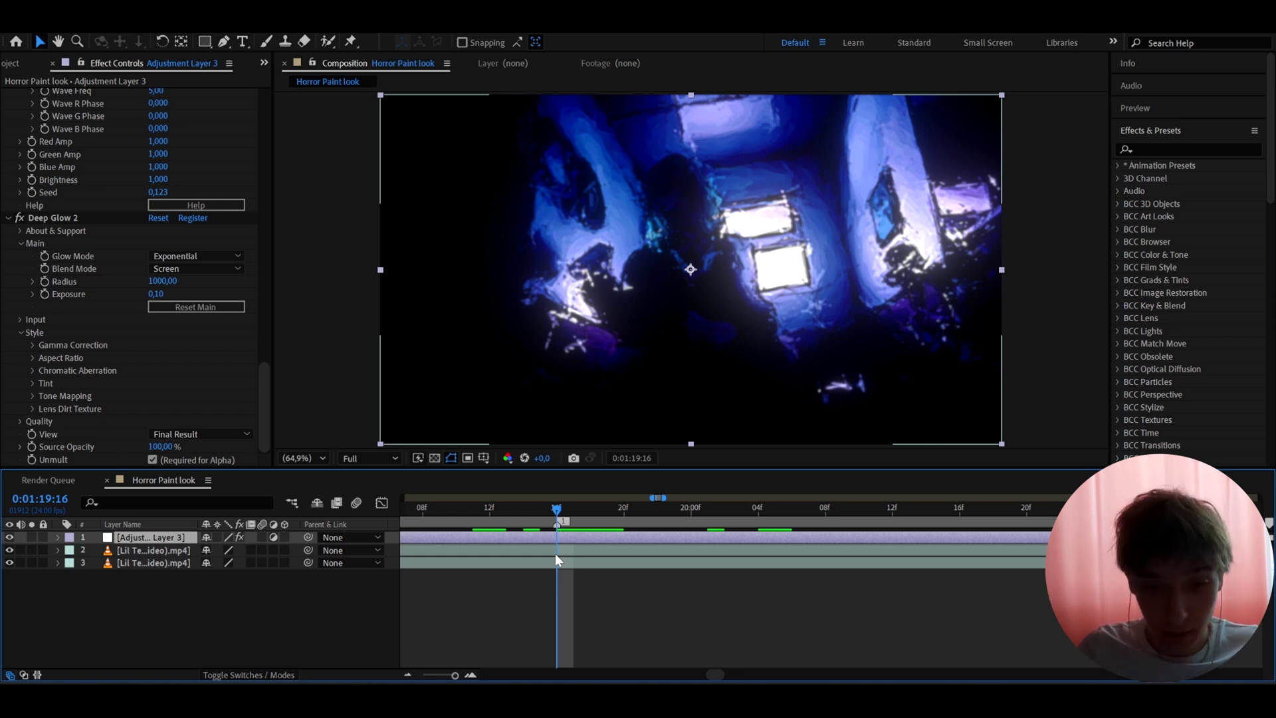
pyautogui.press('pageup')
pyautogui.scroll(10, 137, 273)
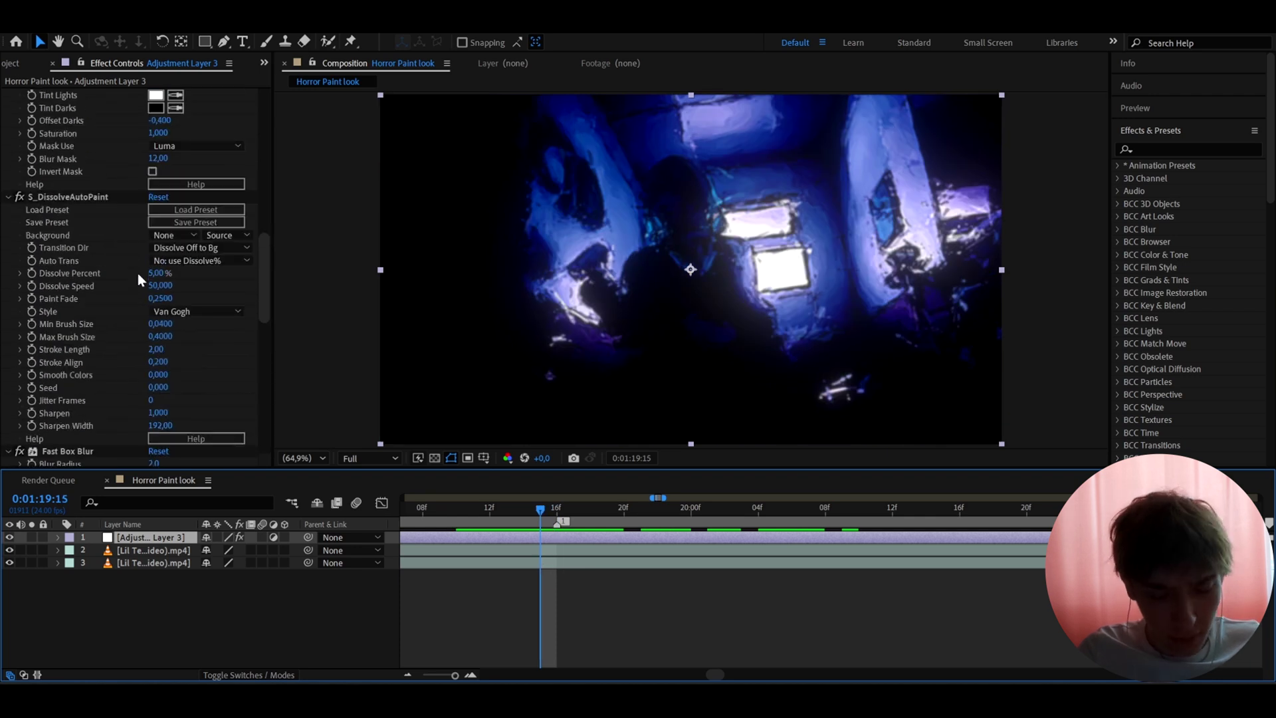
pyautogui.scroll(10, 137, 273)
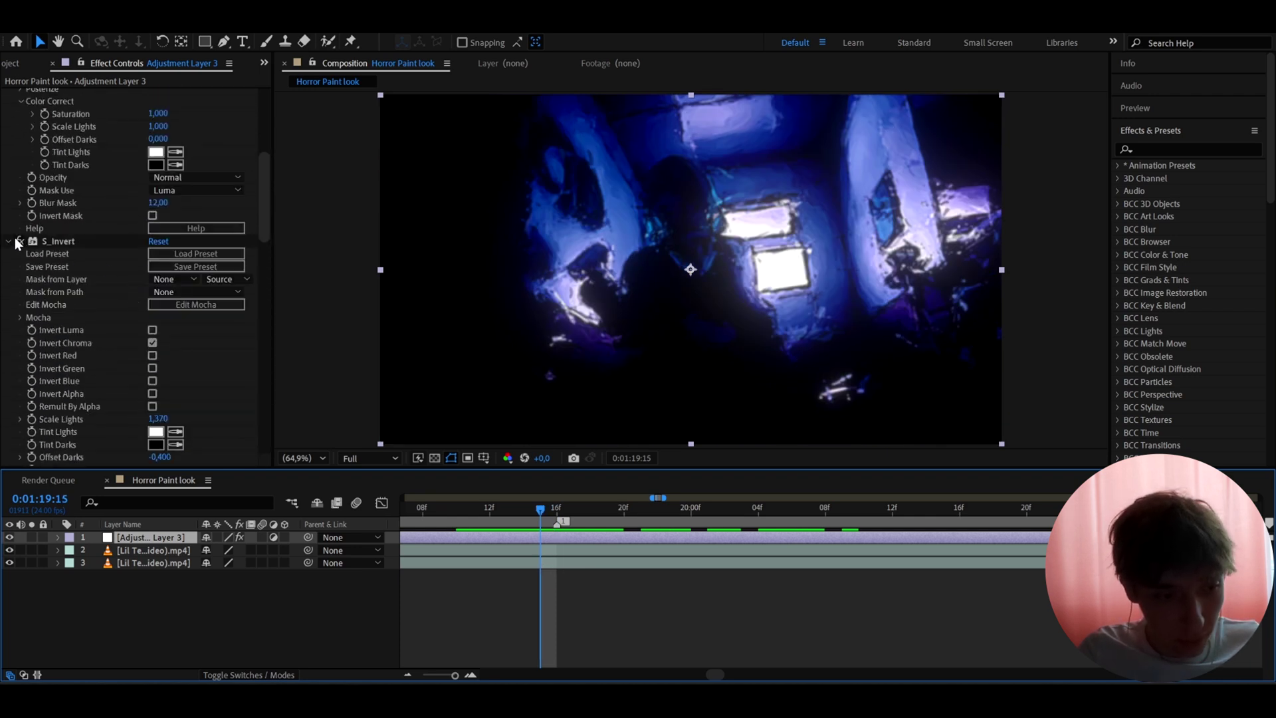
pyautogui.click(16, 240)
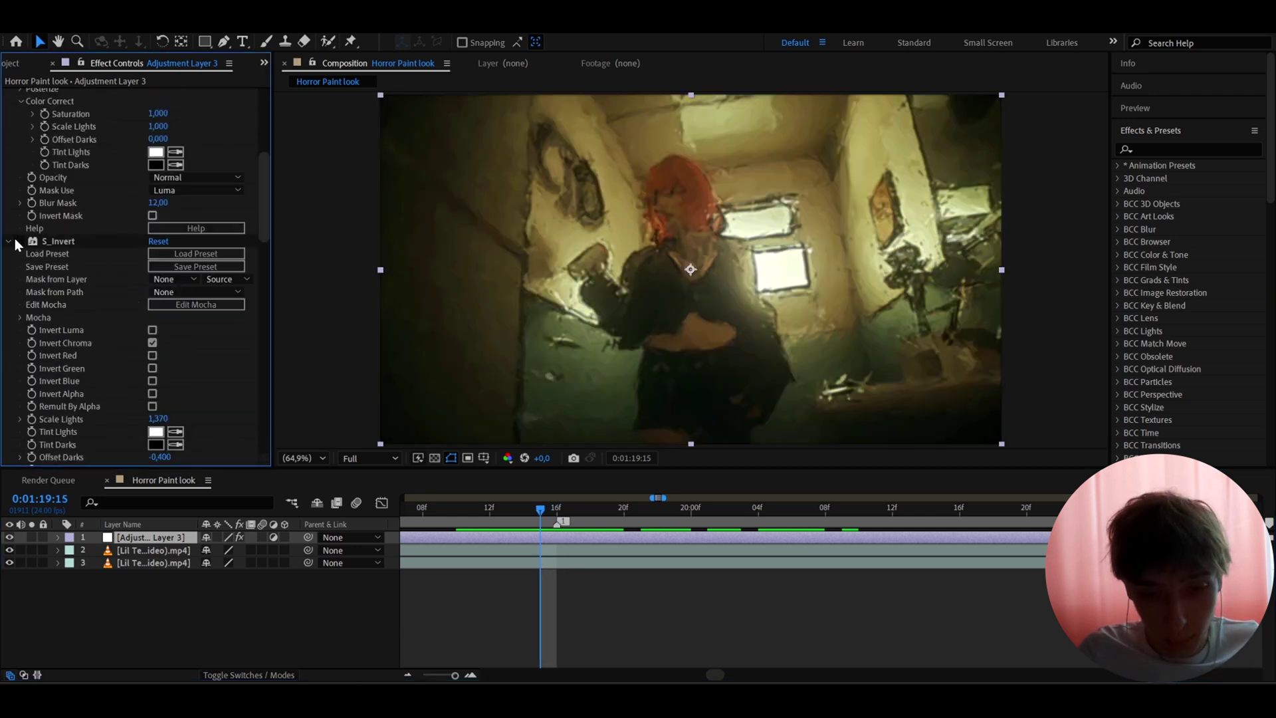
pyautogui.scroll(-10, 150, 320)
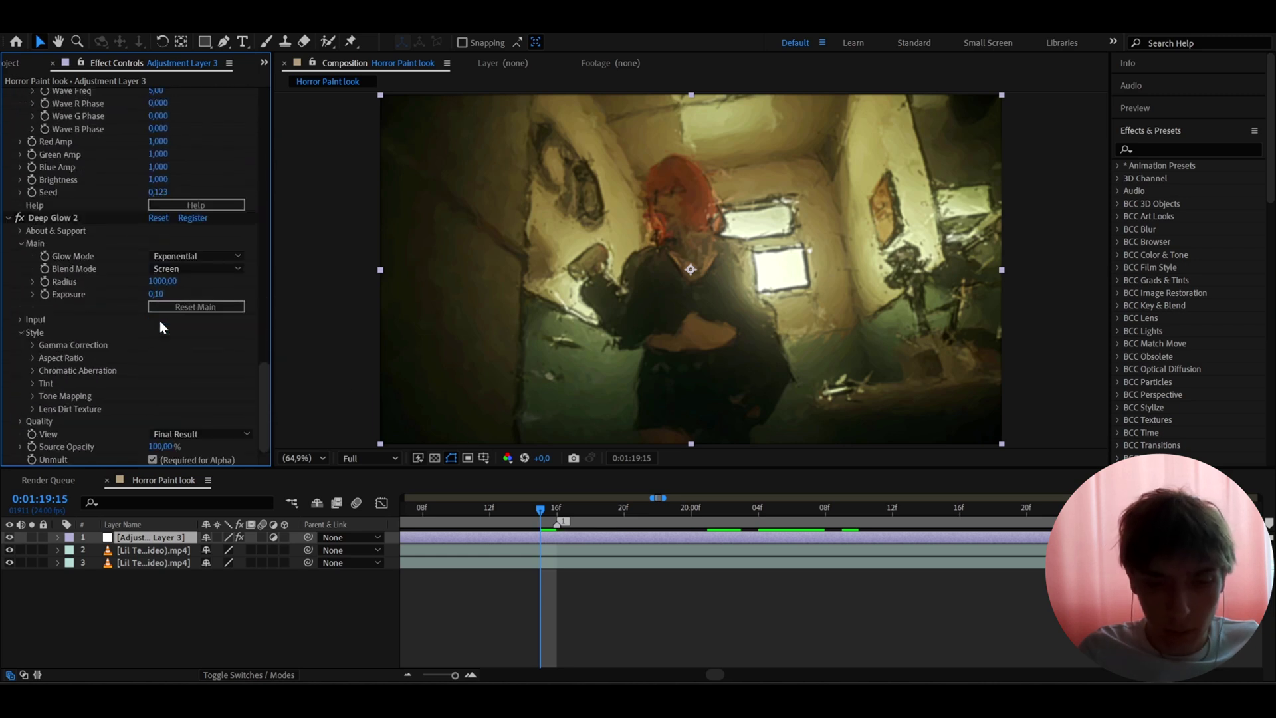
pyautogui.scroll(5, 159, 320)
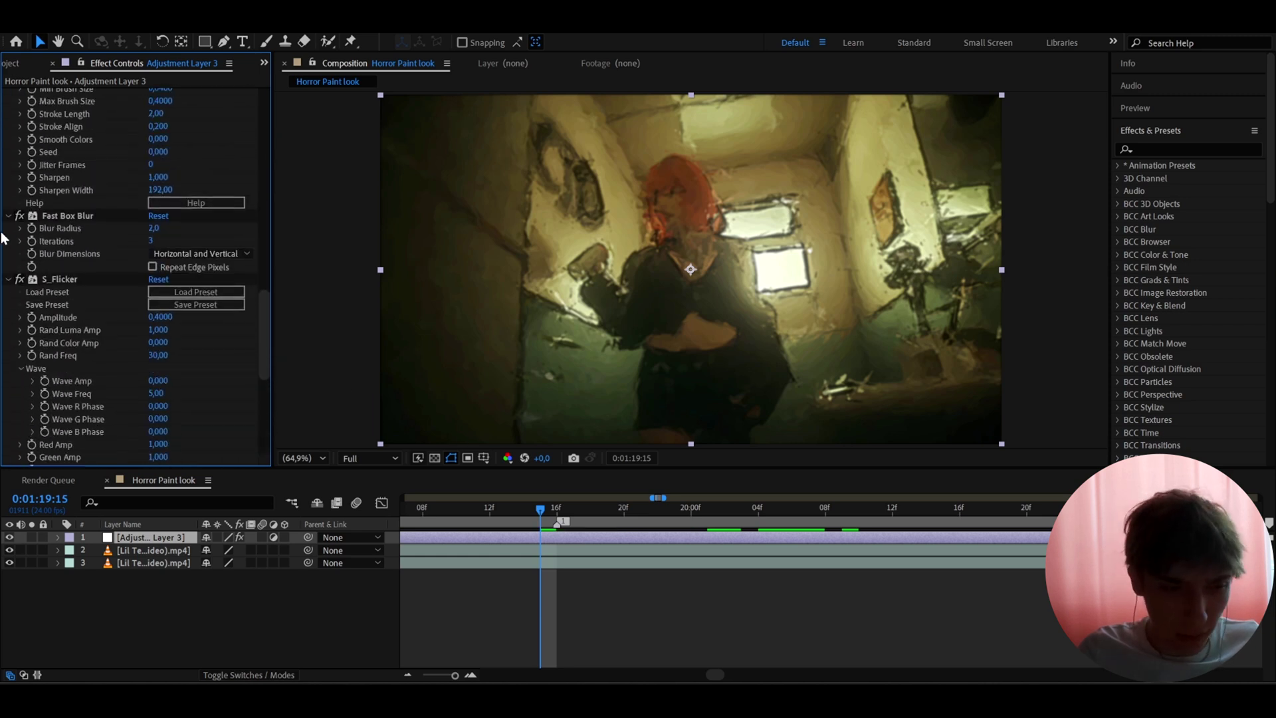
pyautogui.scroll(-5, 15, 221)
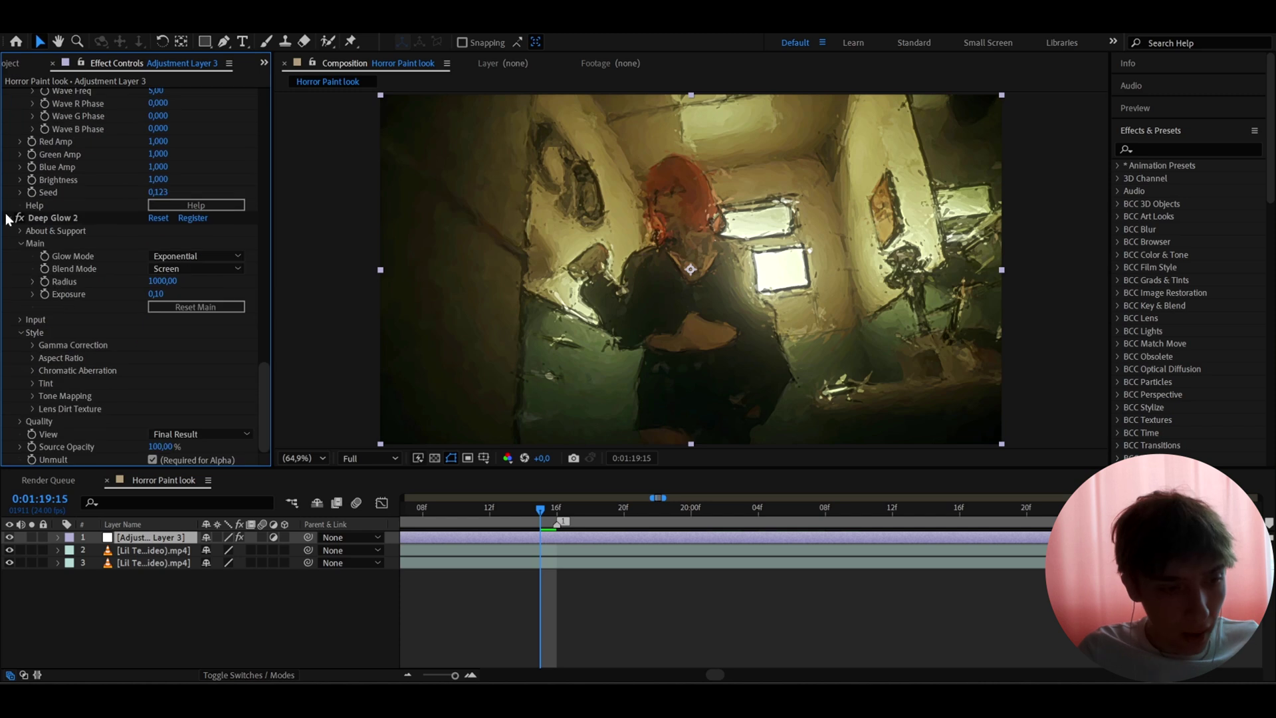
pyautogui.click(524, 522)
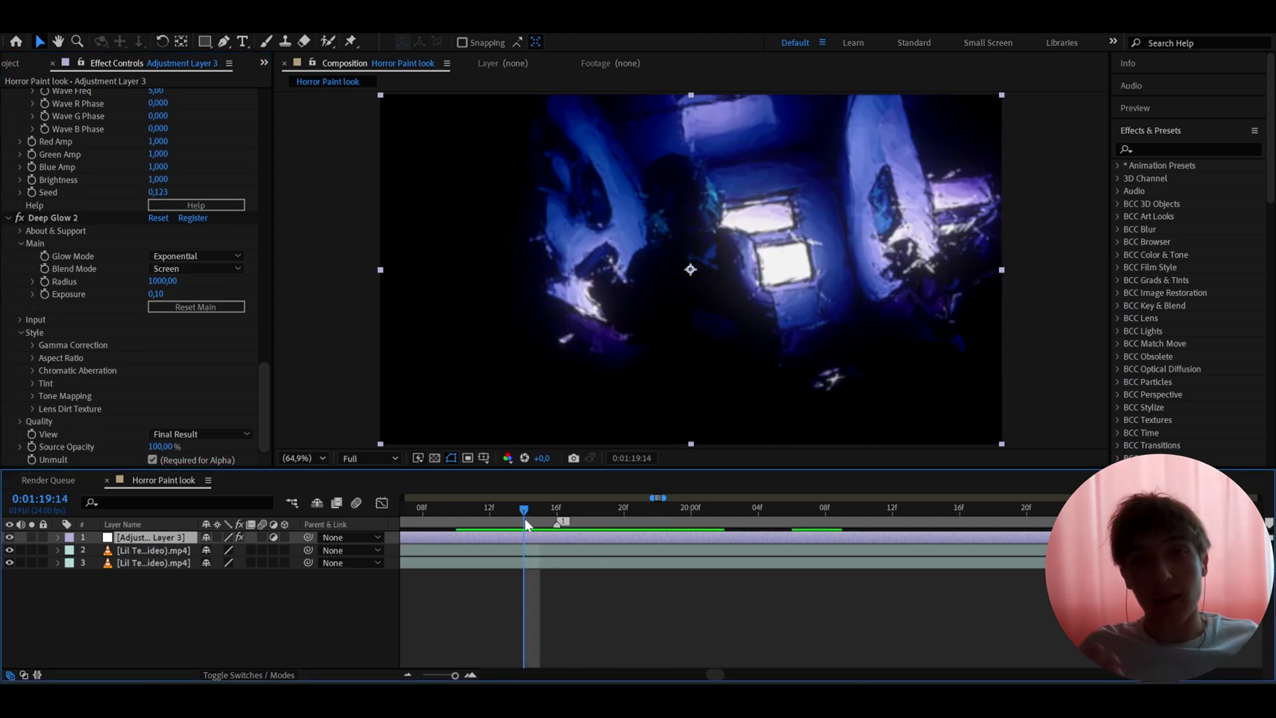